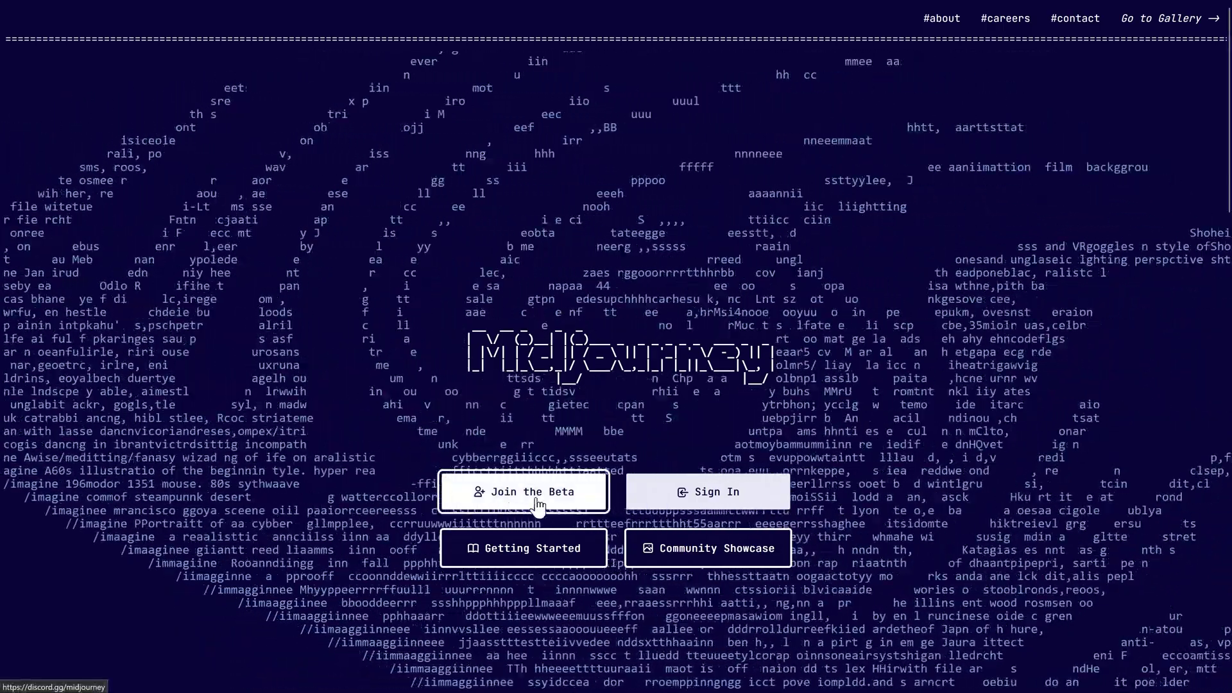
Join the Midjourney beta from the homepage to reach the Discord authorization page
{"action": "left_click", "coordinate": [511, 500]}
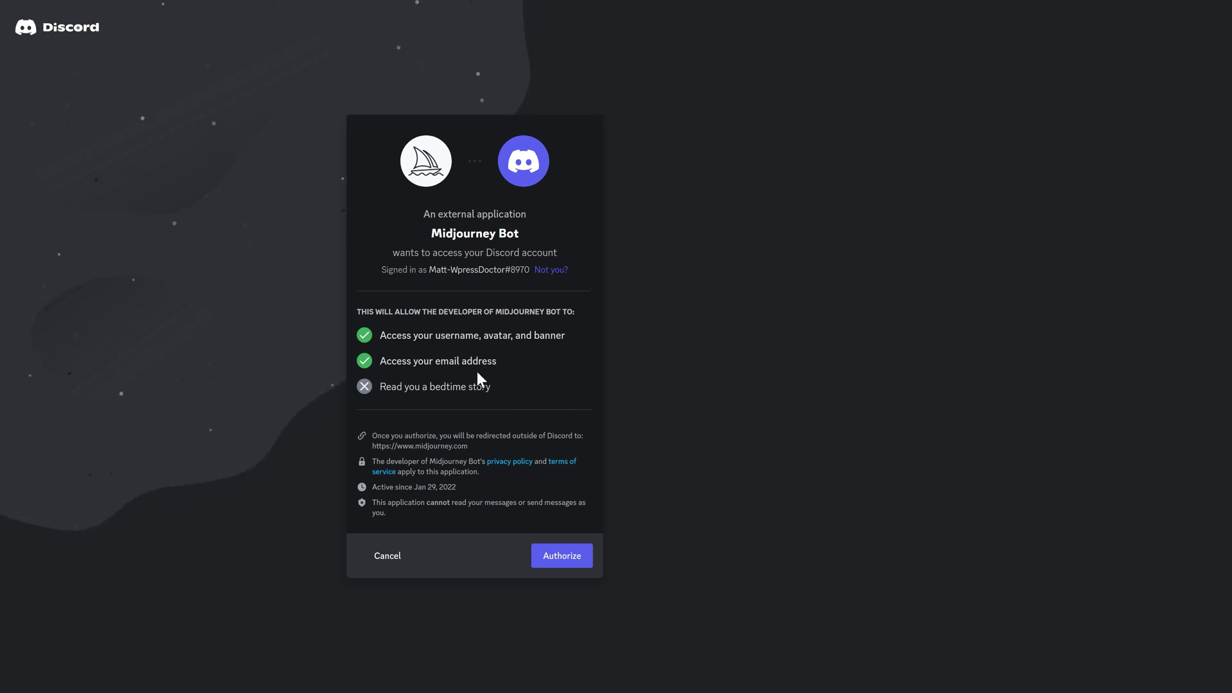
{"action": "left_click", "coordinate": [561, 563]}
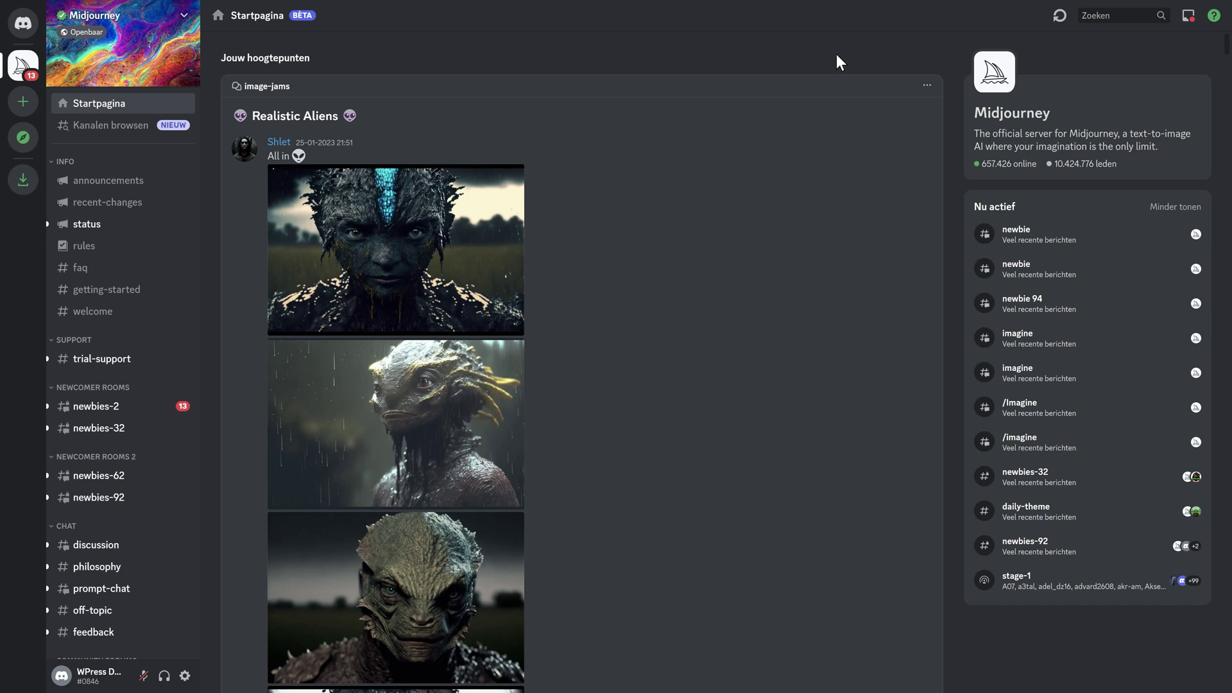
{"action": "scroll", "coordinate": [834, 37], "scroll_direction": "down", "scroll_amount": 5}
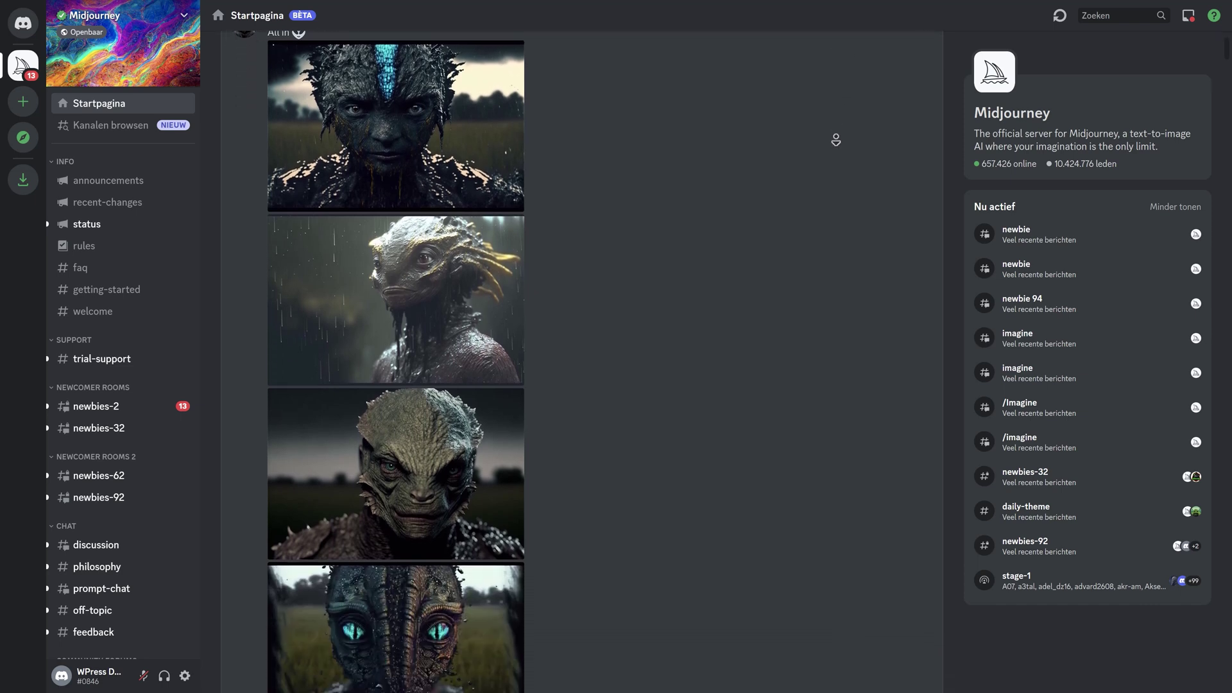
{"action": "scroll", "coordinate": [835, 140], "scroll_direction": "down", "scroll_amount": 15}
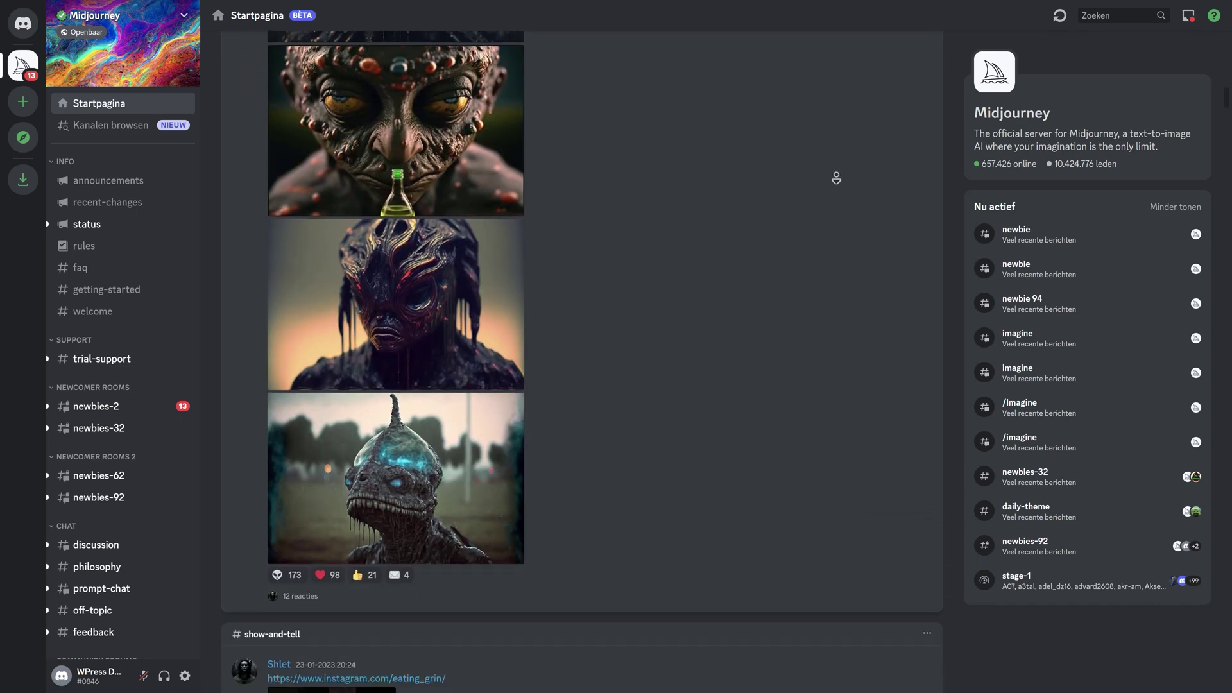
{"action": "scroll", "coordinate": [836, 178], "scroll_direction": "down", "scroll_amount": 15}
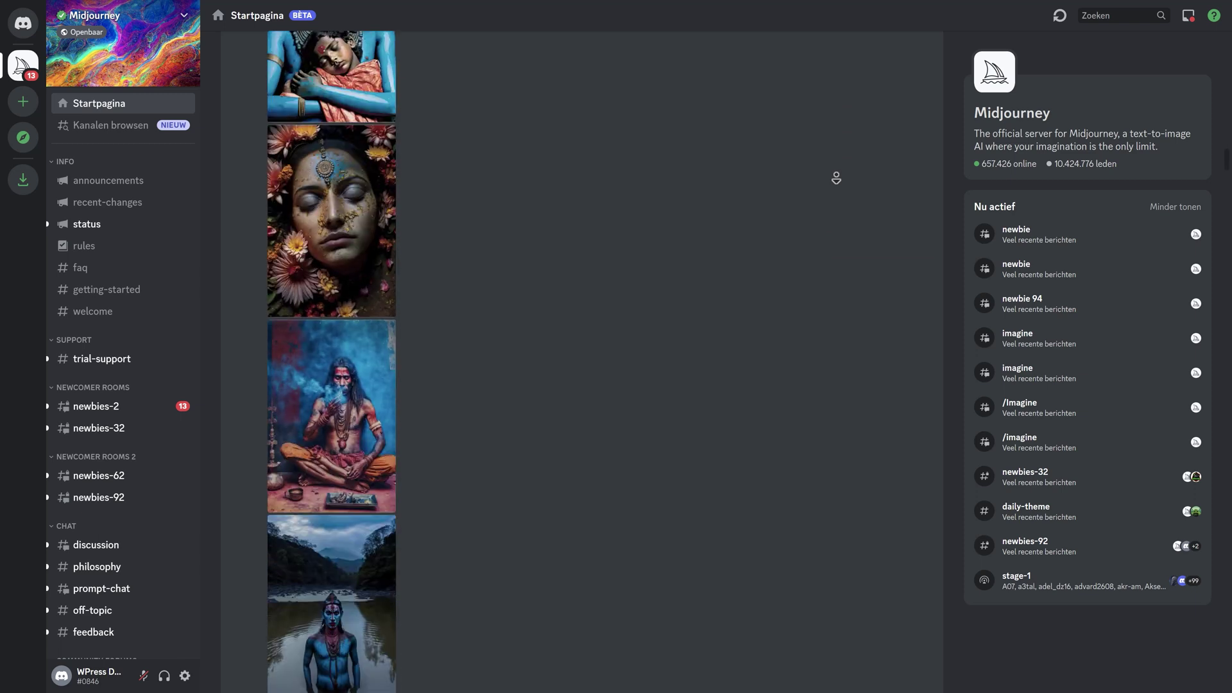
{"action": "scroll", "coordinate": [834, 137], "scroll_direction": "down", "scroll_amount": 15}
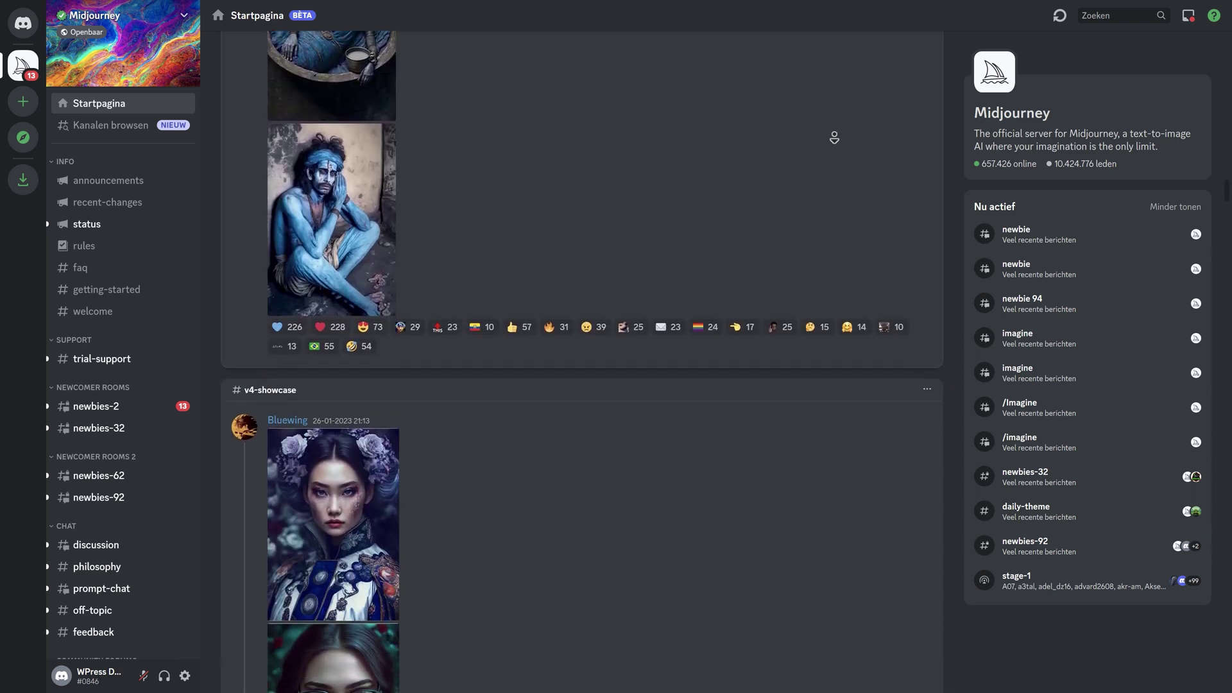
{"action": "scroll", "coordinate": [834, 137], "scroll_direction": "down", "scroll_amount": 15}
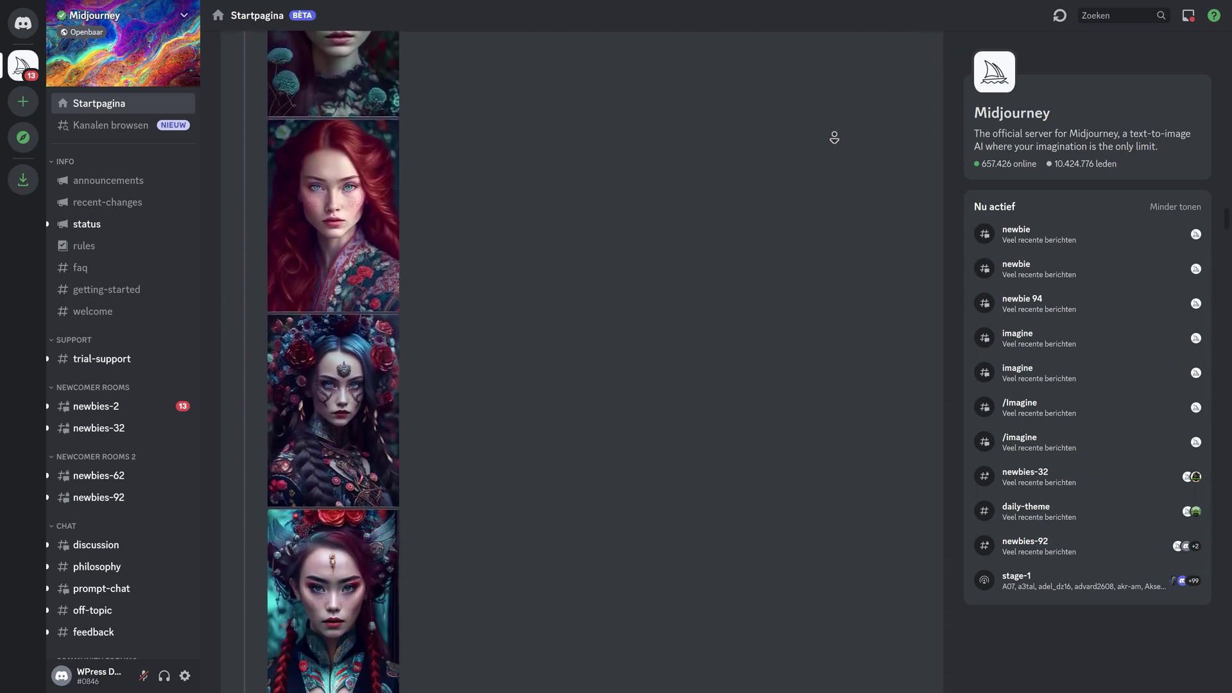
{"action": "scroll", "coordinate": [836, 173], "scroll_direction": "down", "scroll_amount": 5}
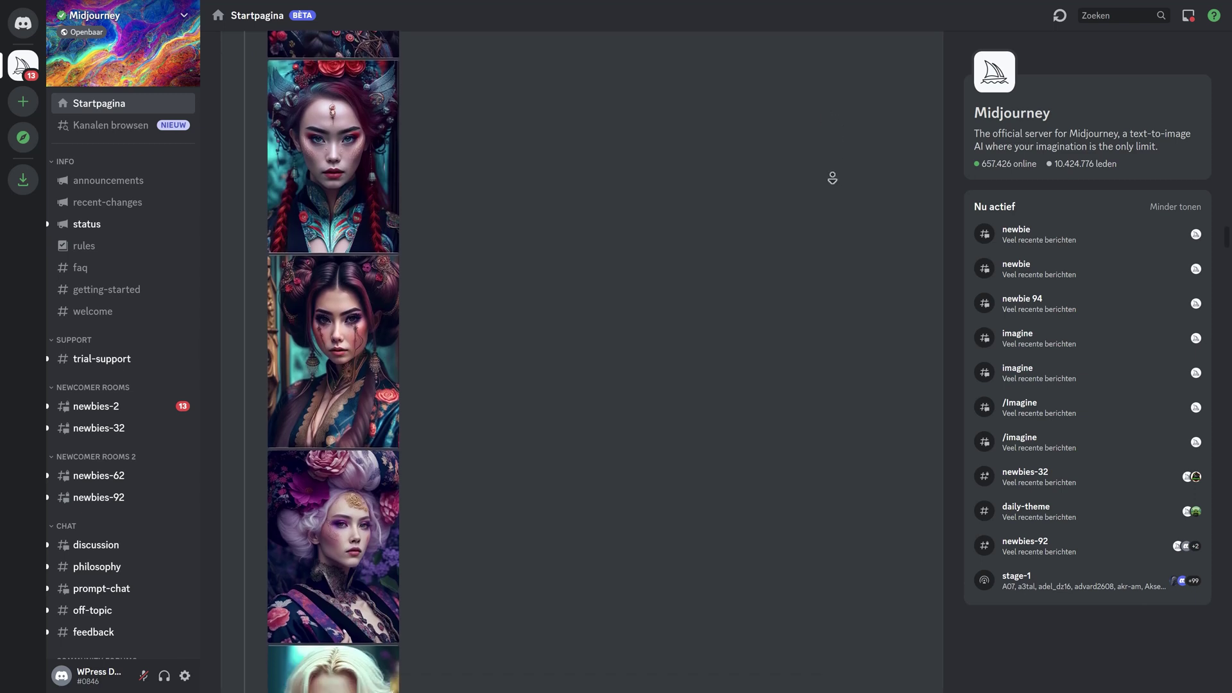
{"action": "scroll", "coordinate": [837, 201], "scroll_direction": "down", "scroll_amount": 5}
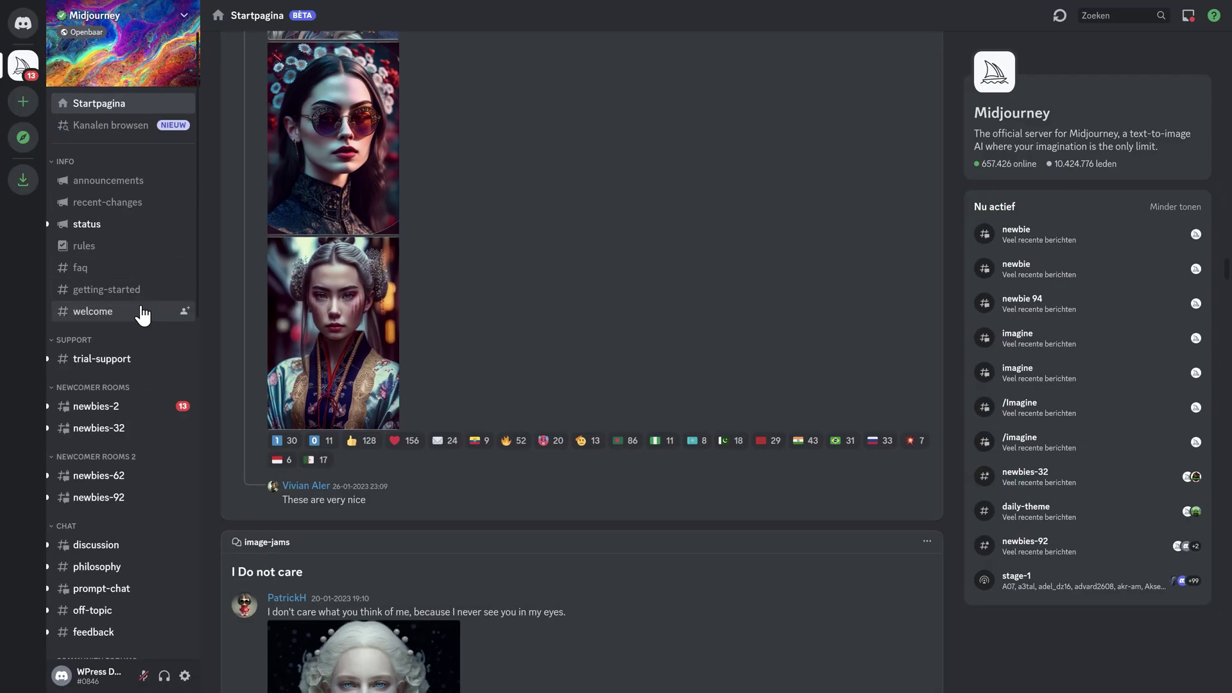
{"action": "mouse_move", "coordinate": [107, 483]}
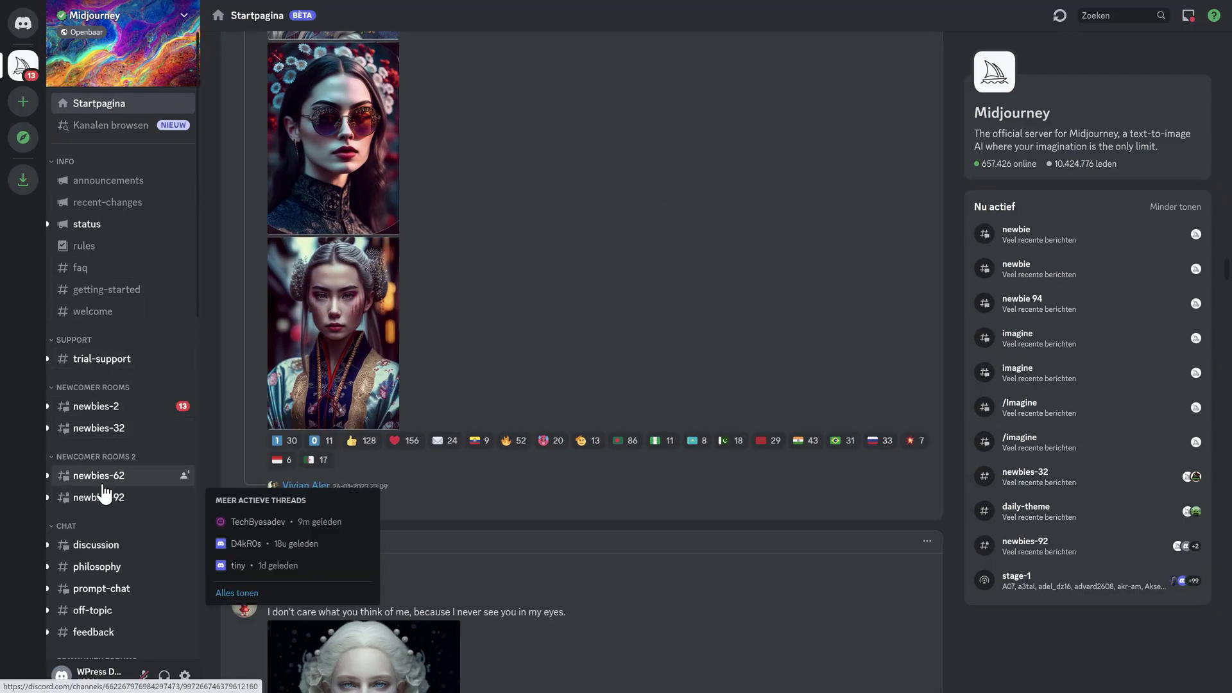
{"action": "mouse_move", "coordinate": [105, 448]}
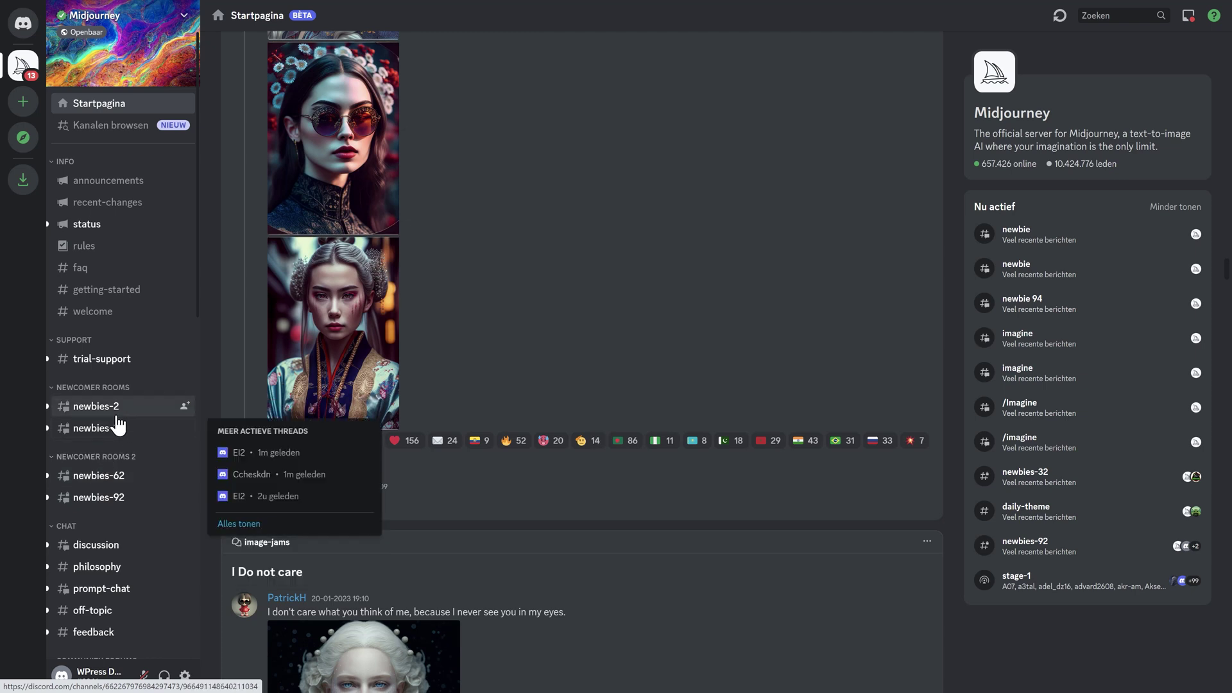
In #newbies-2, start a /imagine prompt for hyper-modern 4K bridal-dress website mockups
{"action": "left_click", "coordinate": [115, 414]}
{"action": "middle_click", "coordinate": [616, 280]}
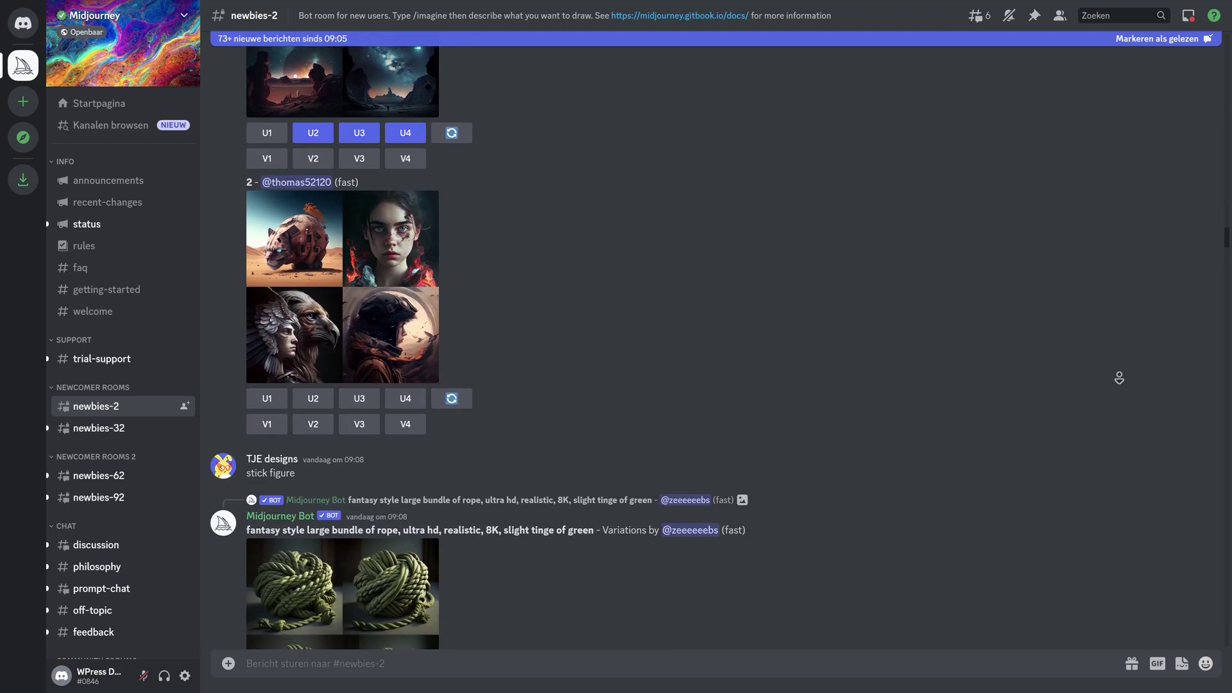
{"action": "middle_click", "coordinate": [1123, 383]}
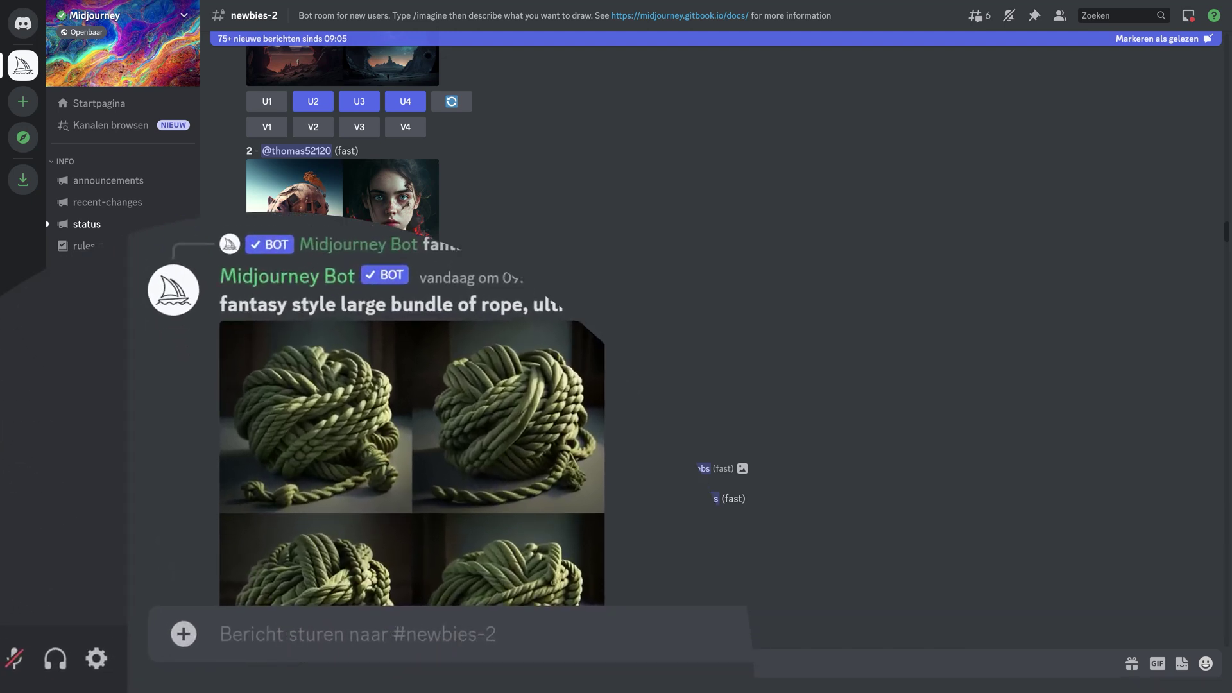
{"action": "type", "text": "/imagi"}
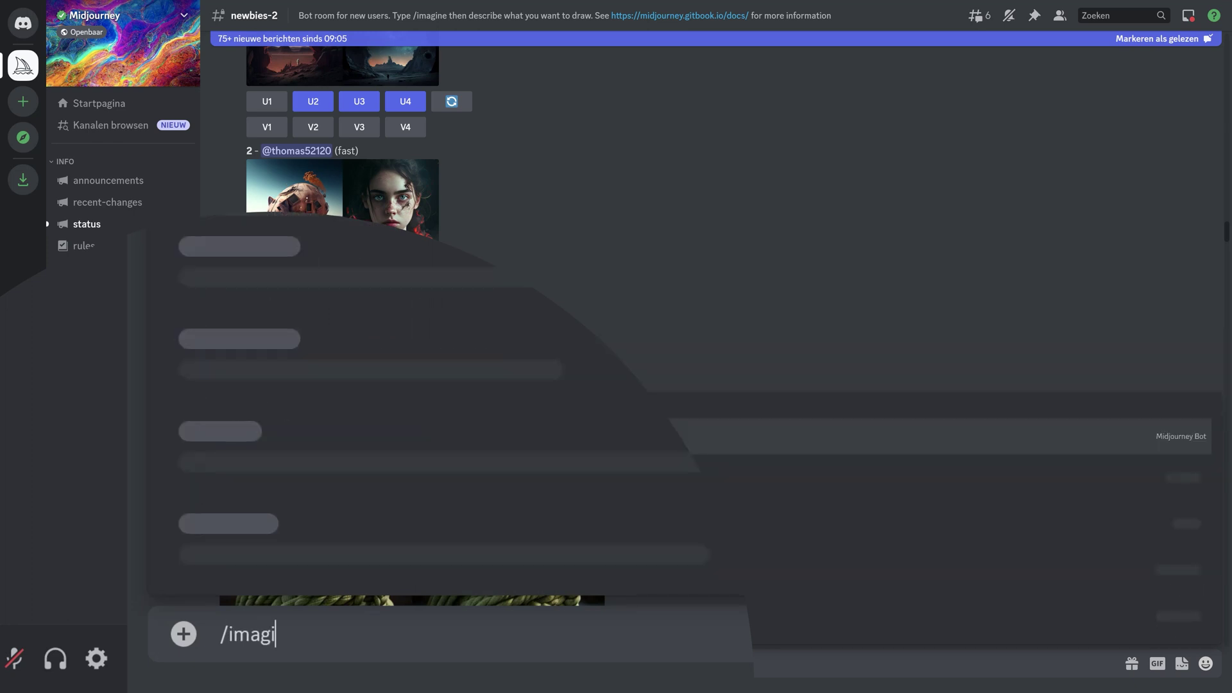
{"action": "type", "text": "ne"}
{"action": "key", "text": "Tab"}
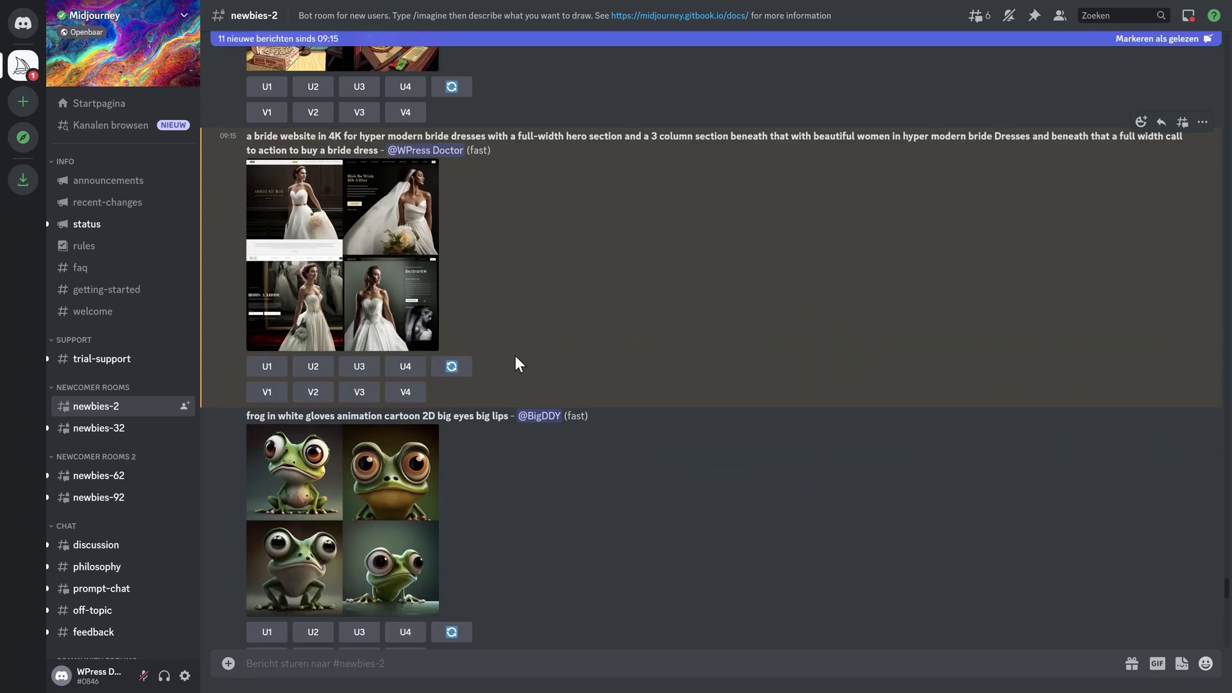
Preview the bride website mockup grid enlarged, then close it and dismiss the message options
{"action": "left_click", "coordinate": [300, 235]}
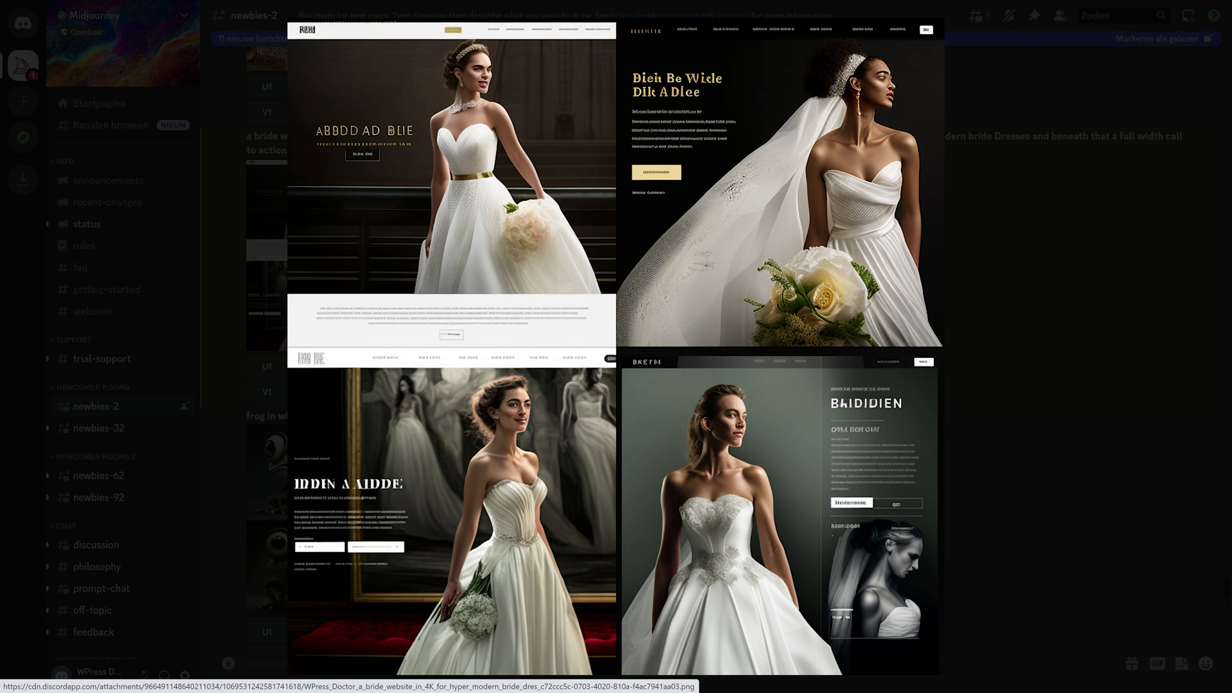
{"action": "key", "text": "Escape"}
{"action": "left_click", "coordinate": [1202, 350]}
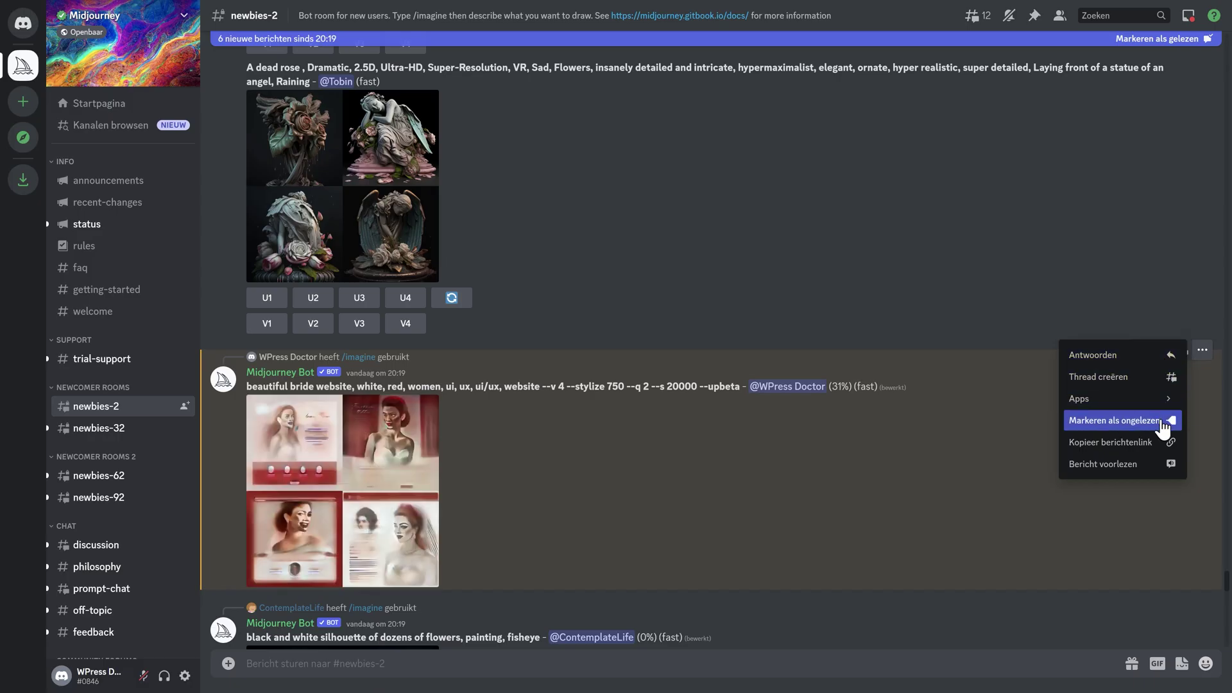
{"action": "left_click", "coordinate": [964, 373]}
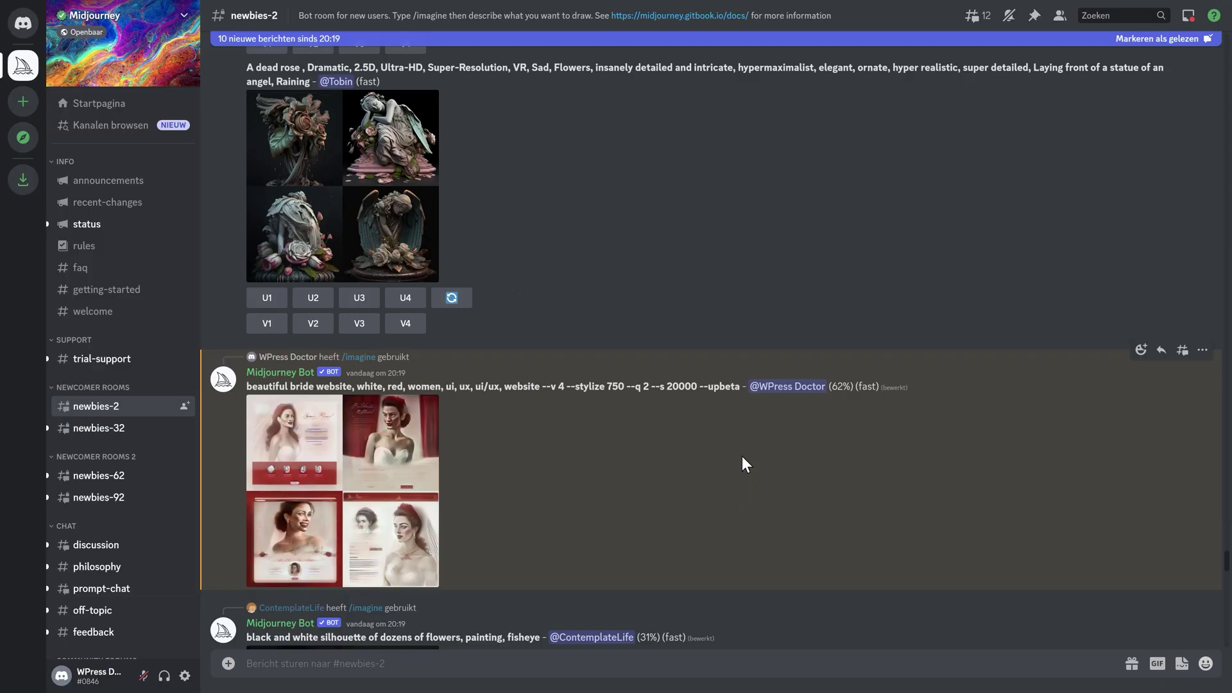
Enlarge the red bride mockups, view them full size in the browser, and return
{"action": "left_click", "coordinate": [427, 556]}
{"action": "left_click", "coordinate": [449, 584]}
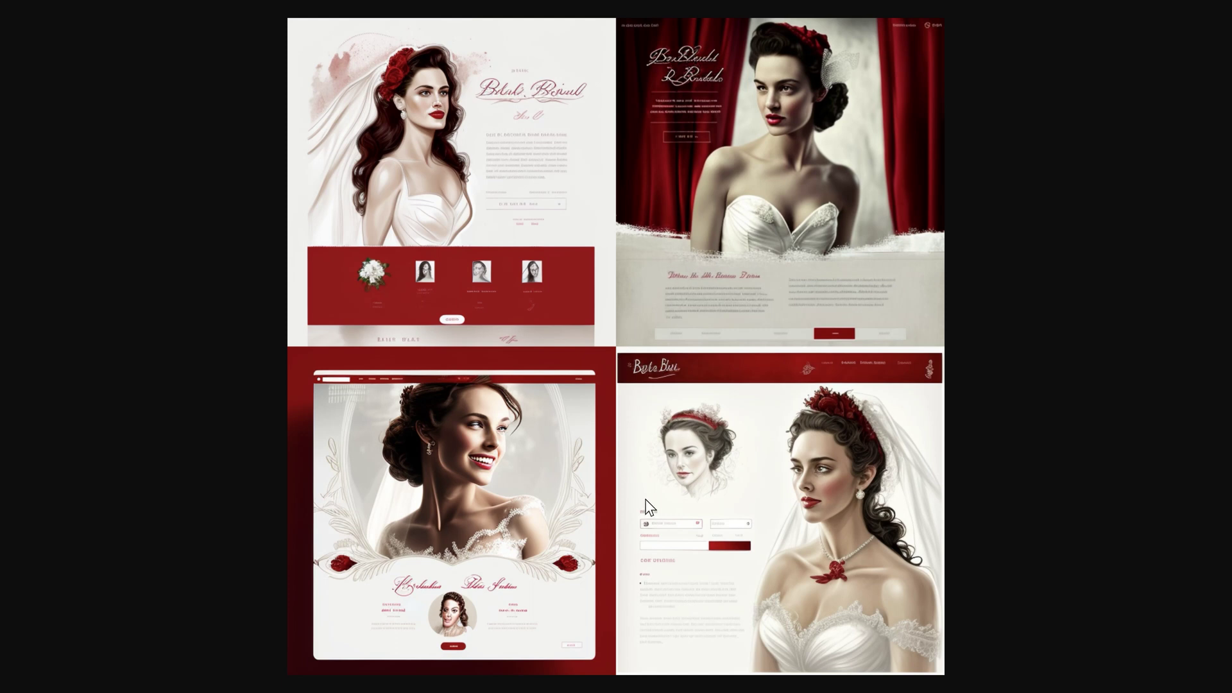
{"action": "key", "text": "alt+Tab"}
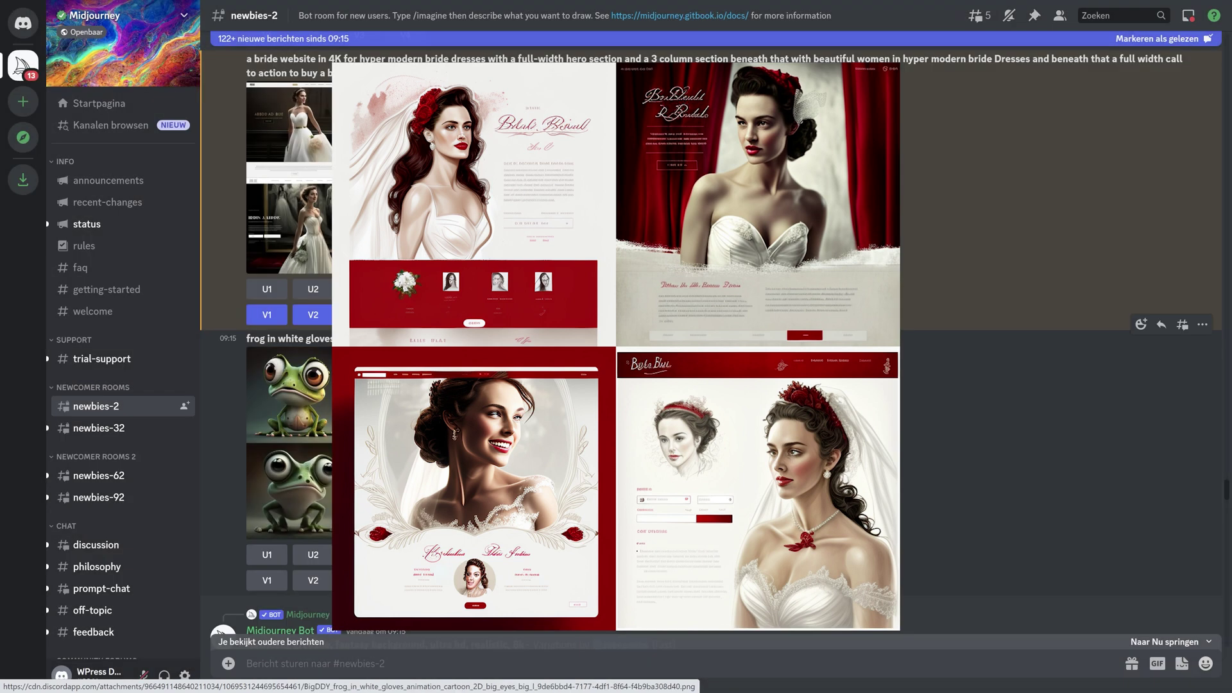
Submit a /imagine prompt with the pasted 70's circus website description plus --ar 3:2
{"action": "left_click", "coordinate": [935, 349]}
{"action": "type", "text": "/imagine"}
{"action": "key", "text": "Return"}
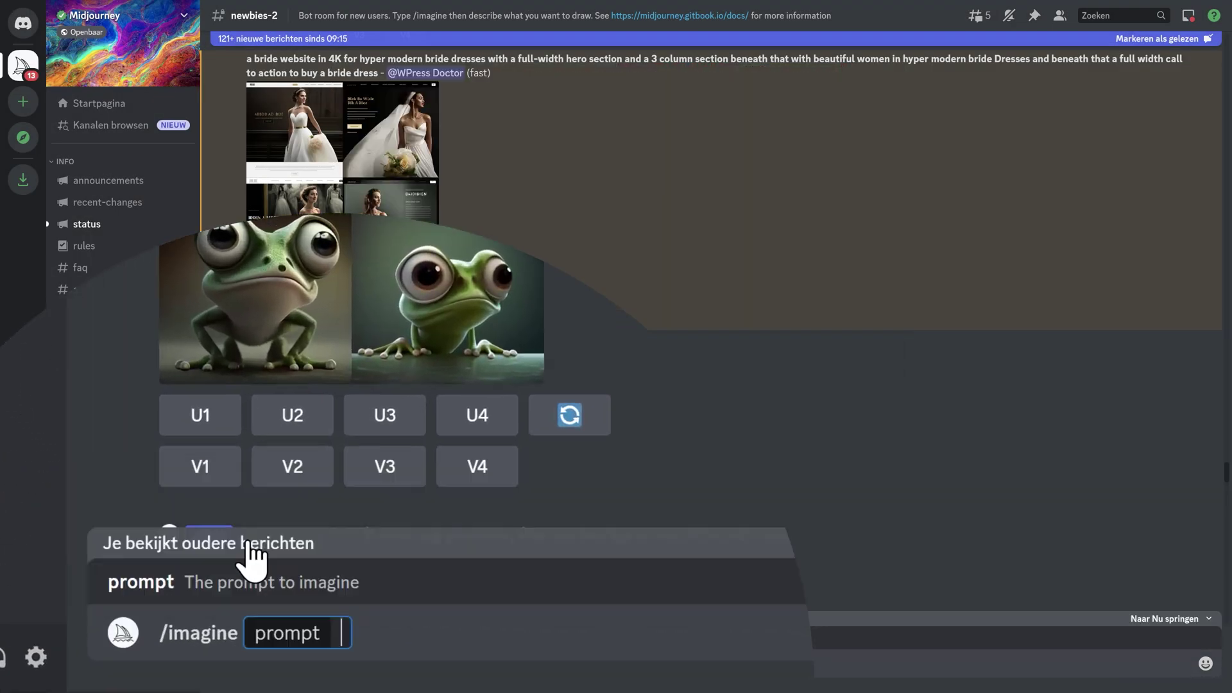
{"action": "key", "text": "Return"}
{"action": "key", "text": "ctrl+v"}
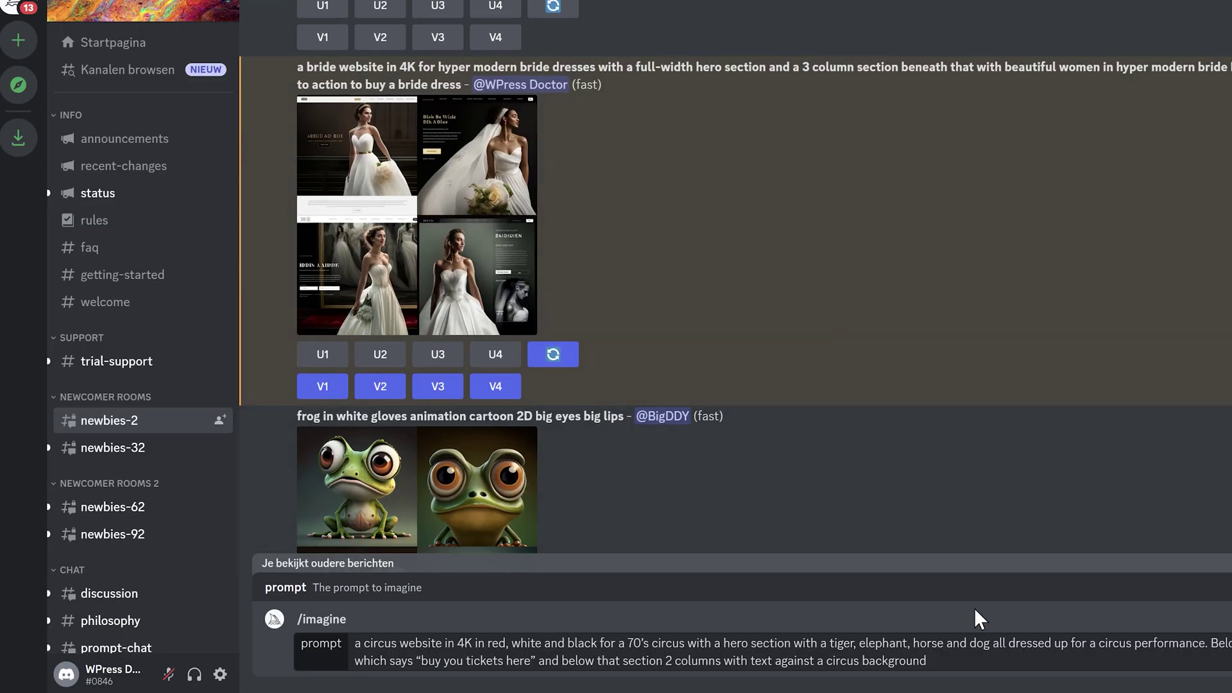
{"action": "left_click", "coordinate": [990, 670]}
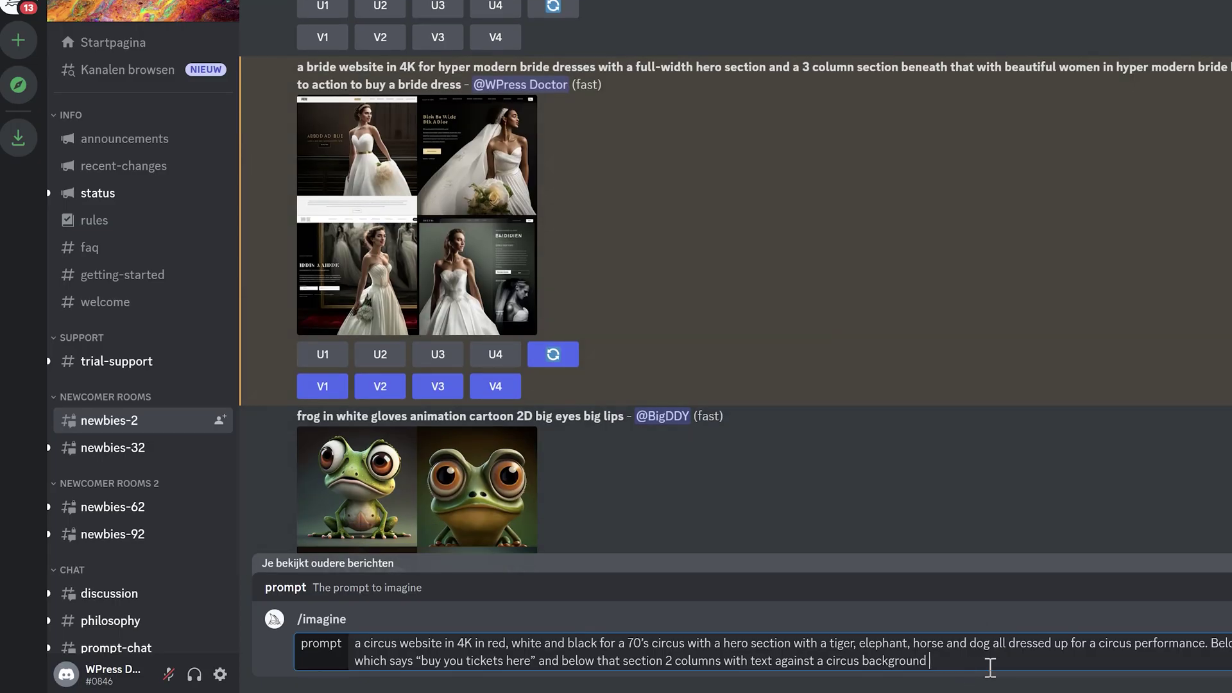
{"action": "type", "text": "--ar 3:2"}
{"action": "left_click_drag", "start_coordinate": [932, 661], "coordinate": [995, 642]}
{"action": "left_click", "coordinate": [911, 641]}
{"action": "left_click", "coordinate": [1025, 642]}
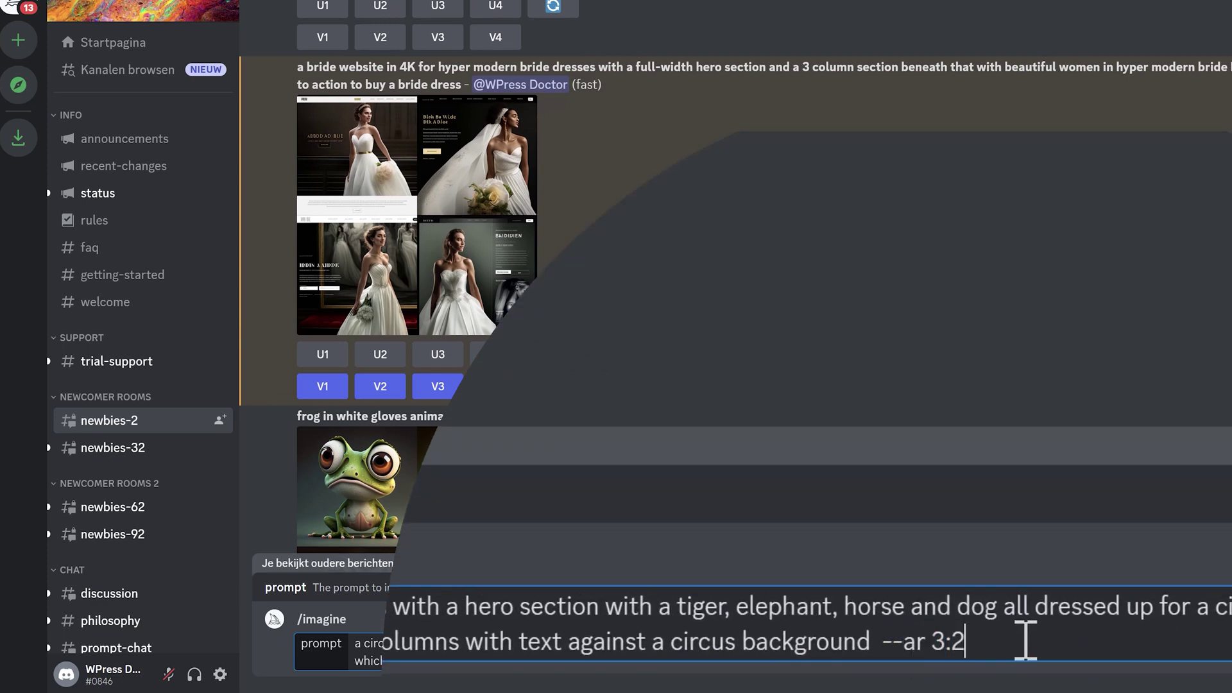
{"action": "key", "text": "Return"}
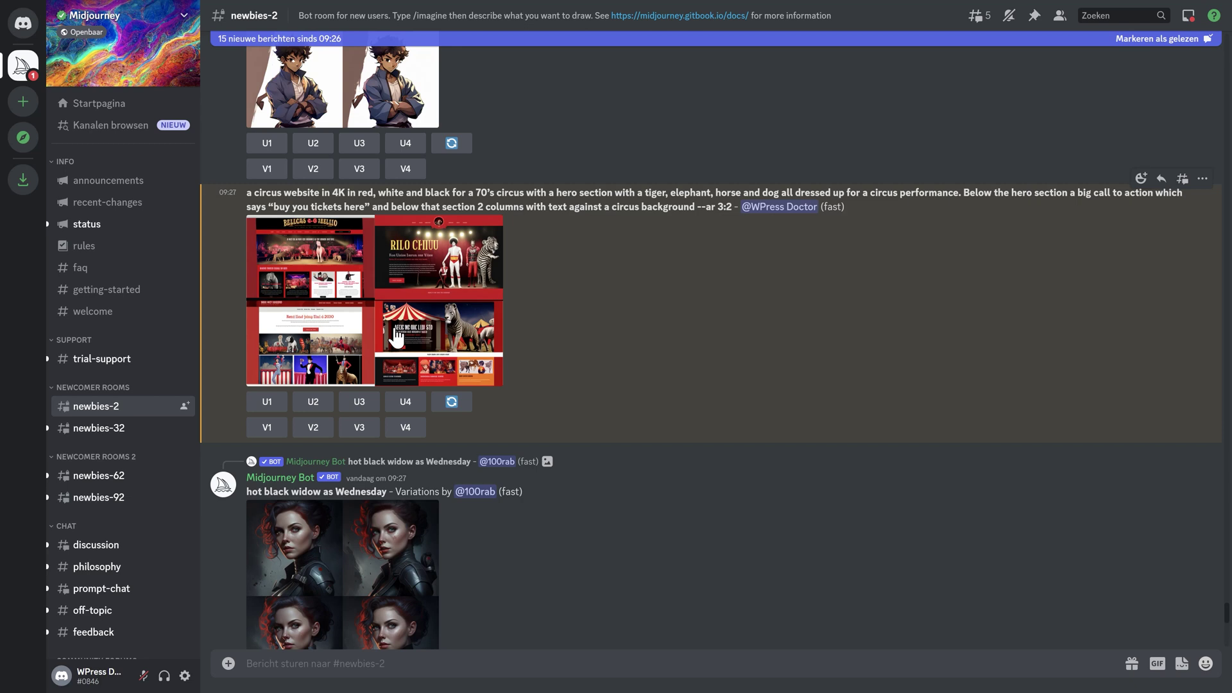
Enlarge the red, white and black circus website mockup grid in #newbies-2
{"action": "left_click", "coordinate": [385, 321]}
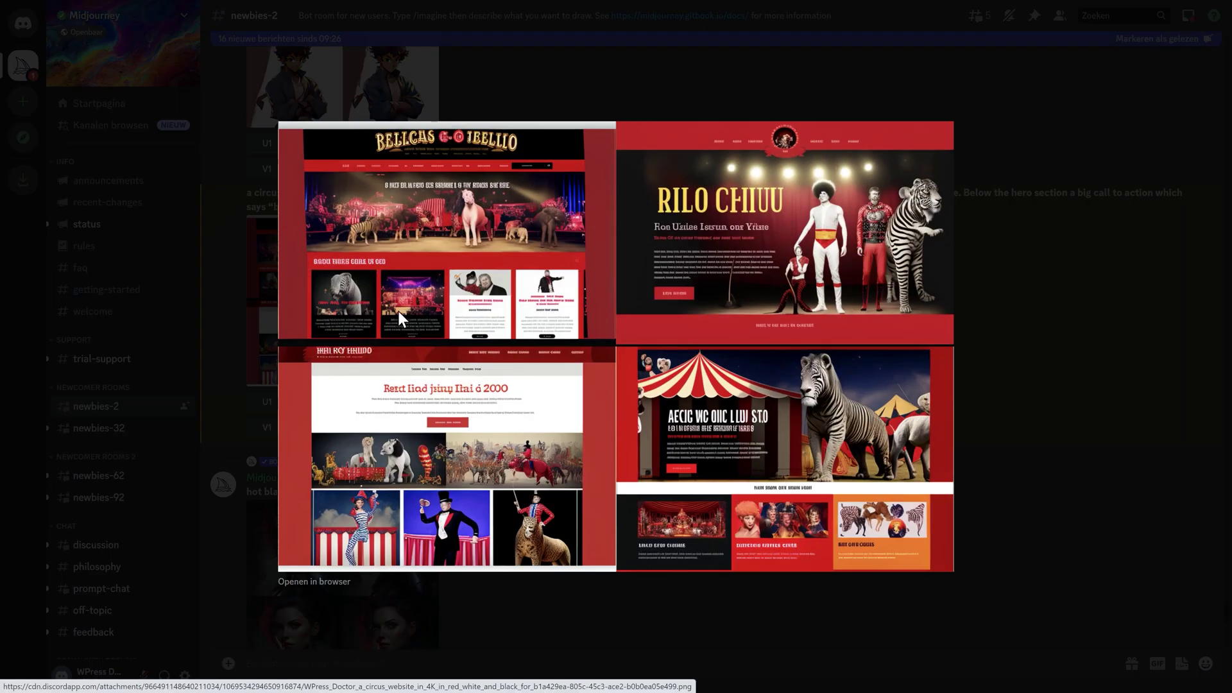
{"action": "left_click", "coordinate": [659, 286]}
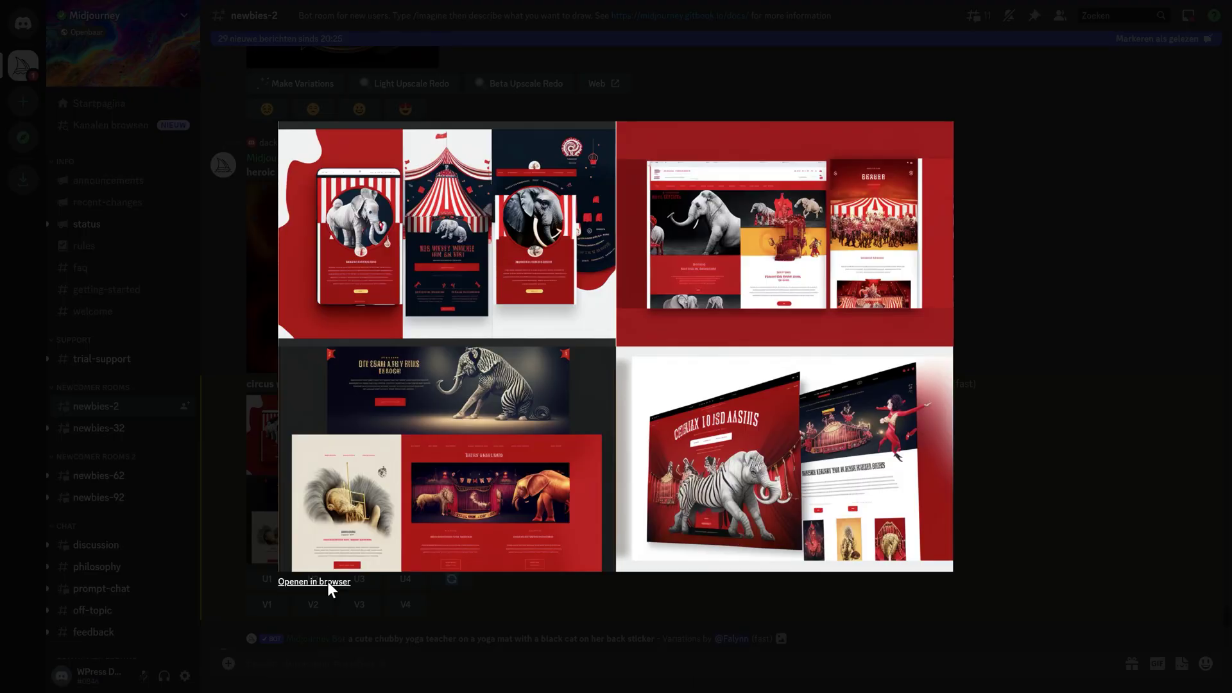
Open the police-corps website mockup grid at full size in the browser
{"action": "left_click", "coordinate": [327, 582]}
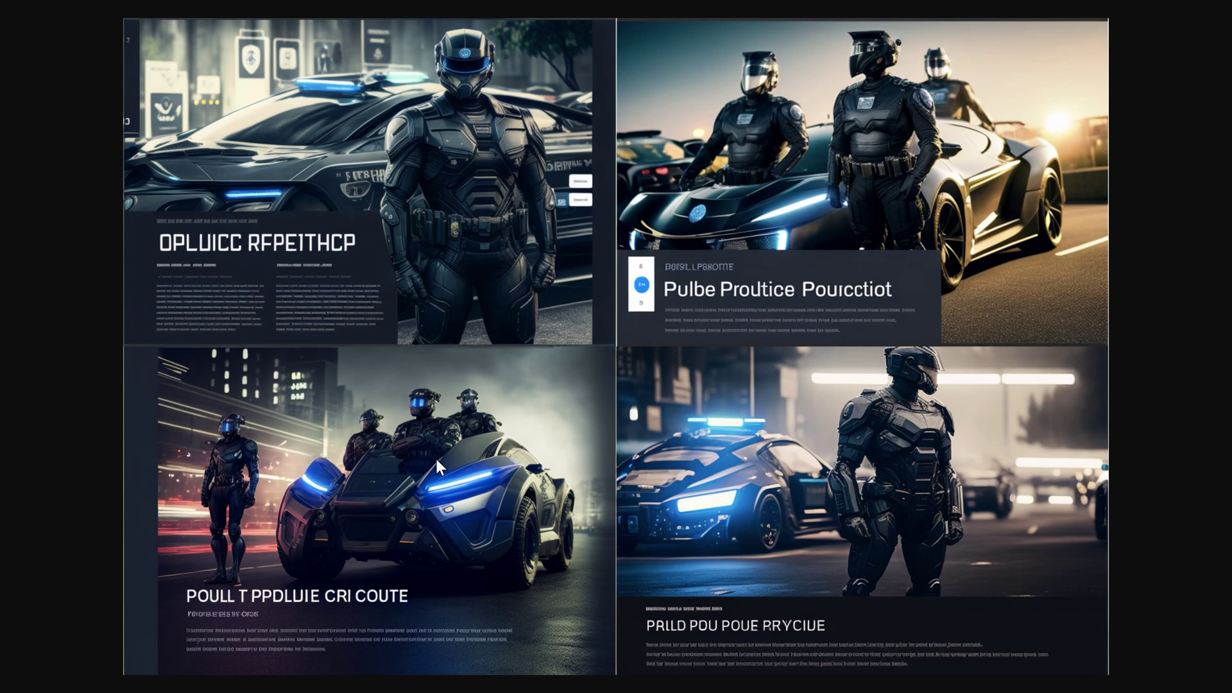
Close the full-size mockup preview to leave the Midjourney images
{"action": "key", "text": "Escape"}
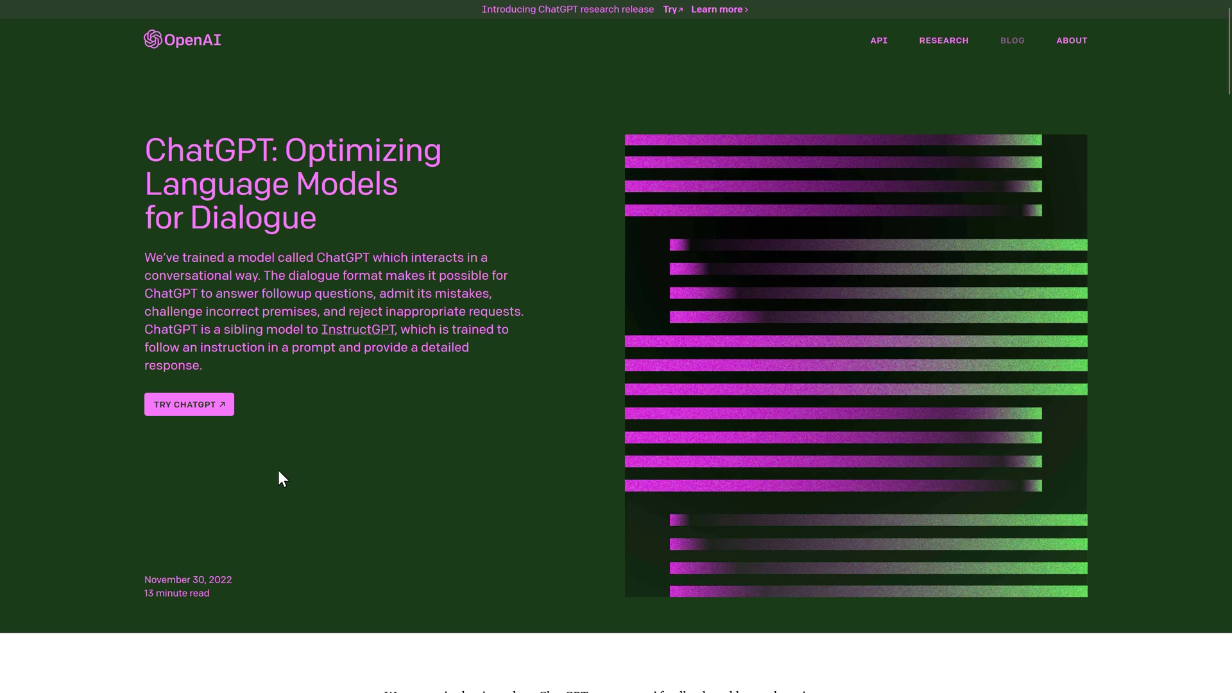
Start ChatGPT and sign up using the saved email address and password
{"action": "left_click", "coordinate": [209, 411]}
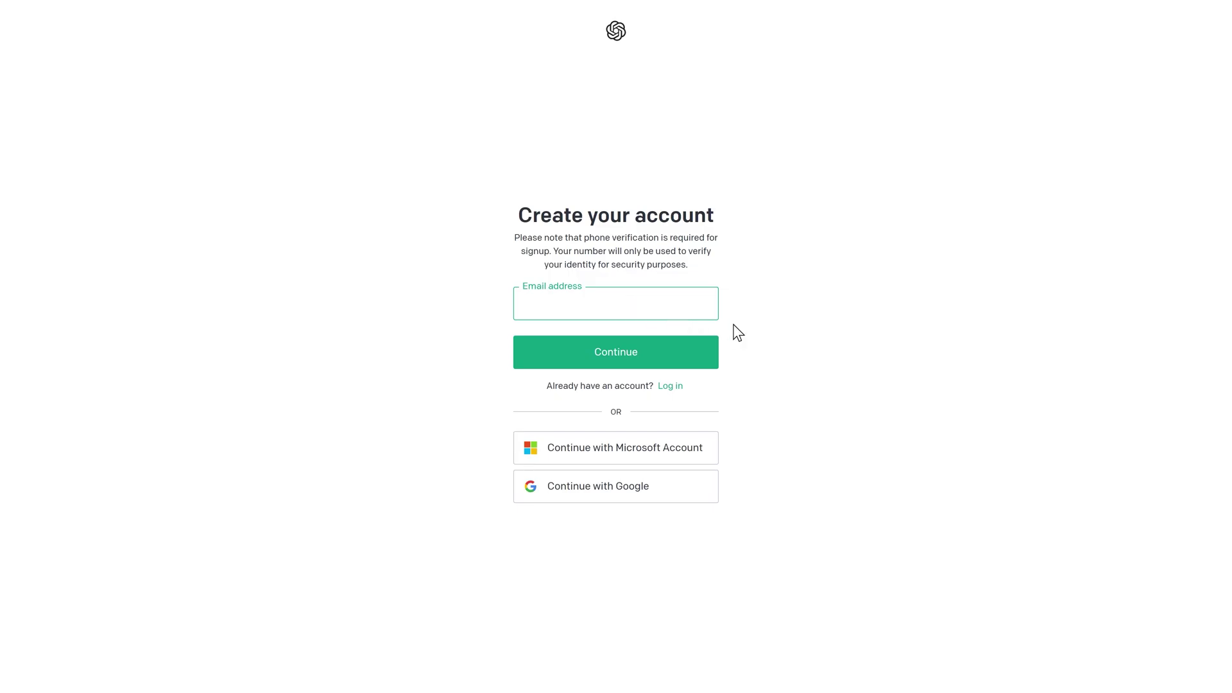
{"action": "type", "text": "t"}
{"action": "key", "text": "Down"}
{"action": "key", "text": "Down"}
{"action": "key", "text": "Return"}
{"action": "key", "text": "Return"}
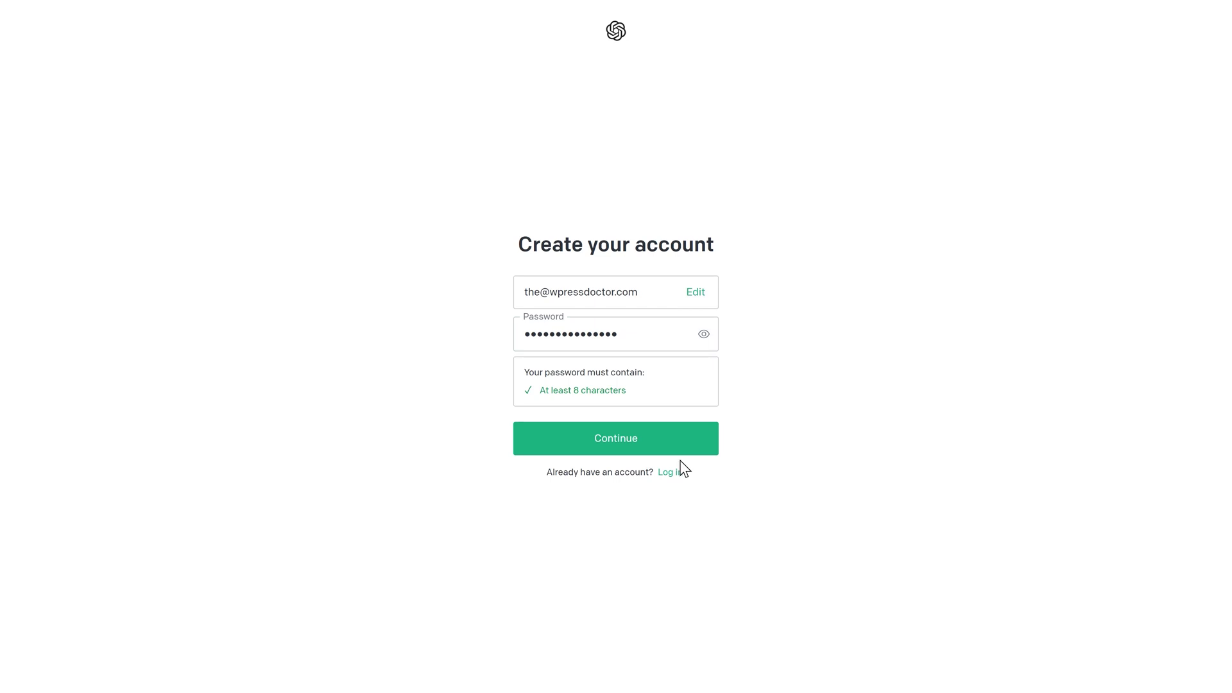
{"action": "left_click", "coordinate": [641, 447]}
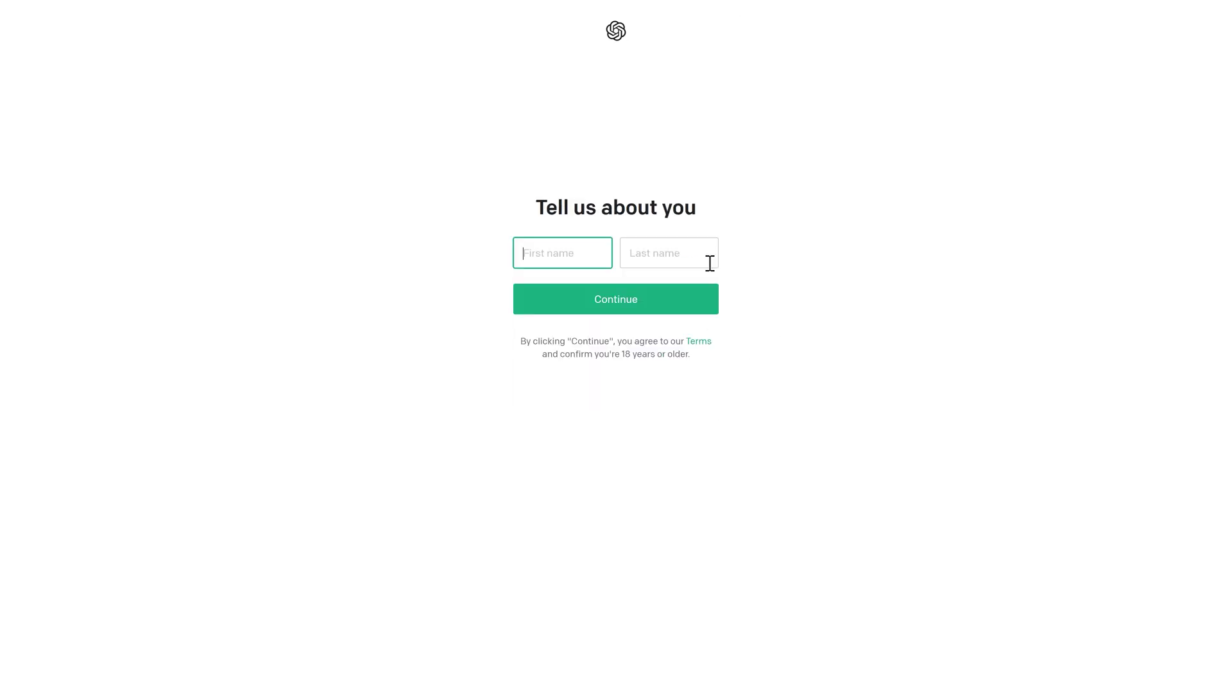
Enter the first and last name, then set the phone country to the Netherlands
{"action": "type", "text": "WPress"}
{"action": "type", "text": "Doctor"}
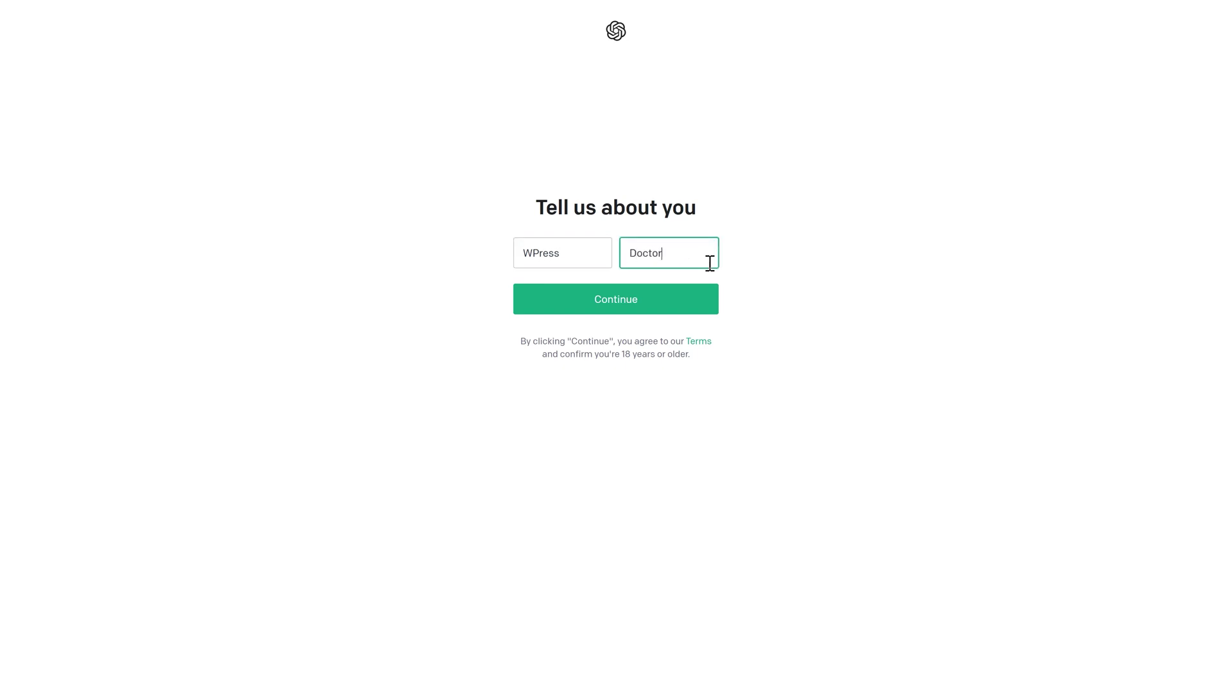
{"action": "left_click", "coordinate": [641, 302]}
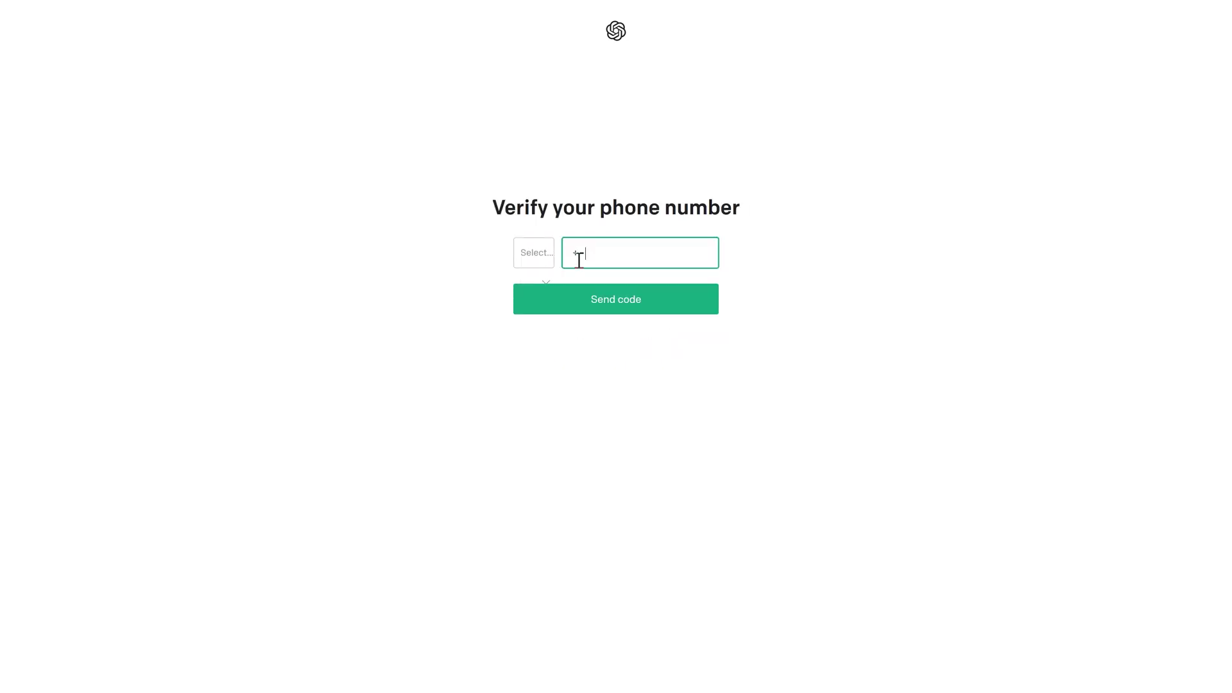
{"action": "left_click", "coordinate": [536, 257]}
Get past the phone-number page and dismiss the three ChatGPT welcome notes
{"action": "left_click", "coordinate": [605, 253]}
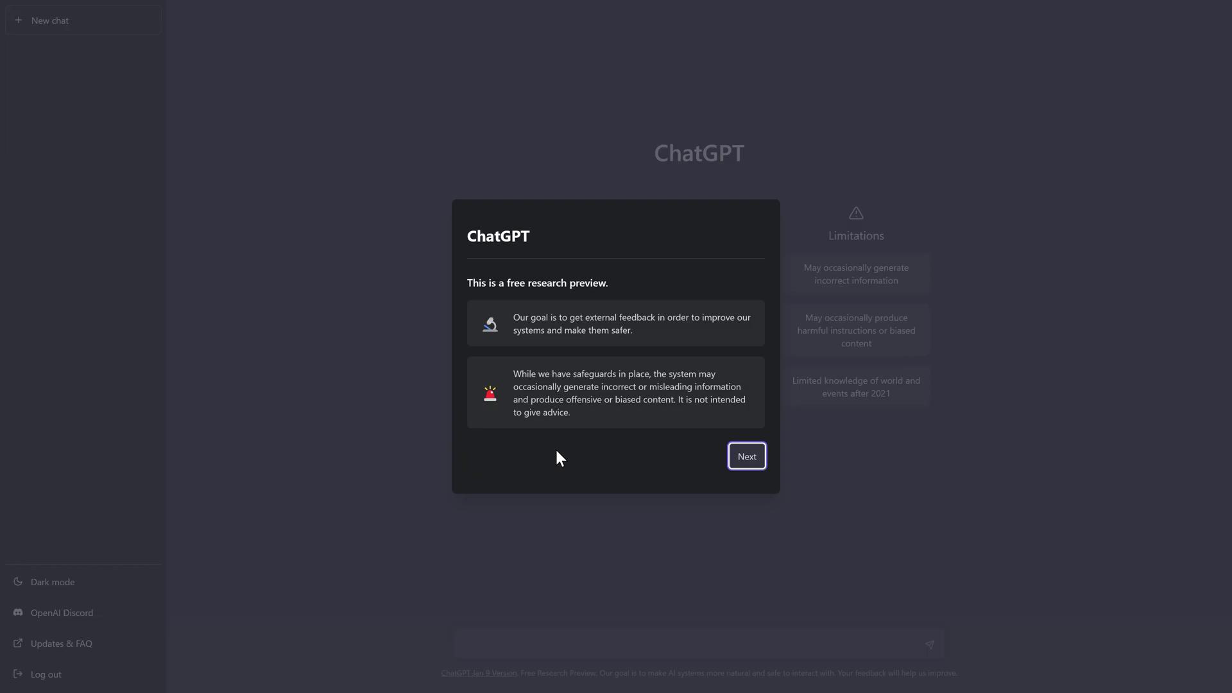
{"action": "left_click", "coordinate": [744, 457]}
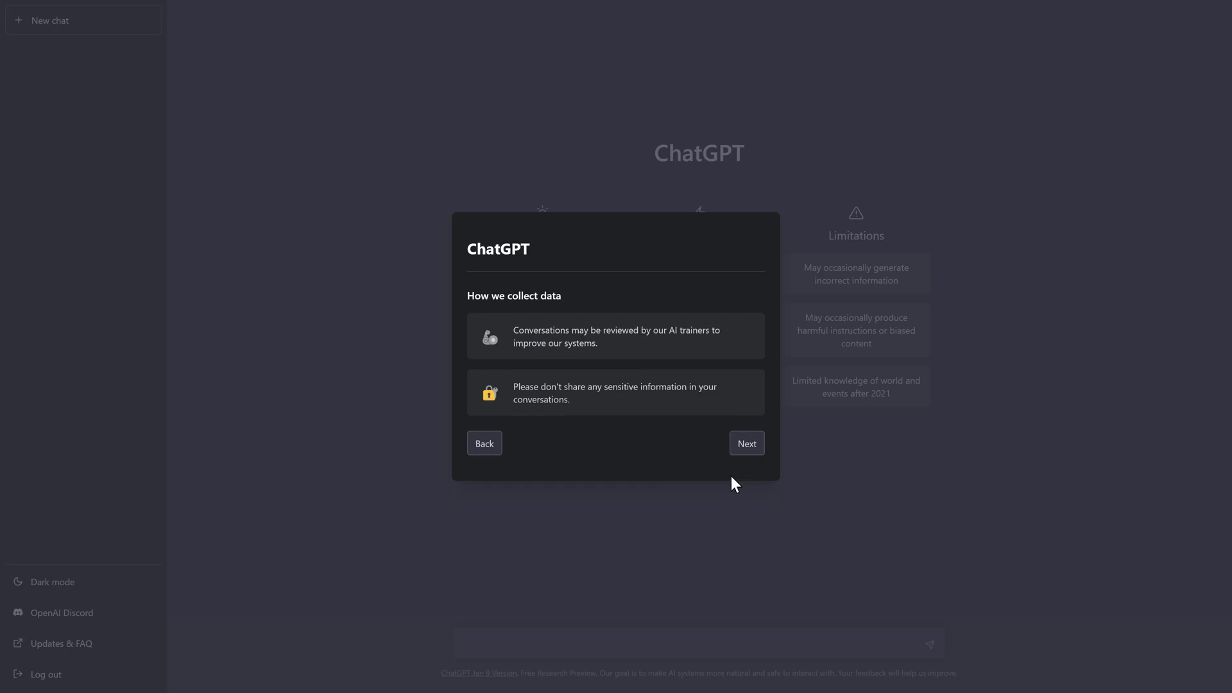
{"action": "left_click", "coordinate": [749, 452]}
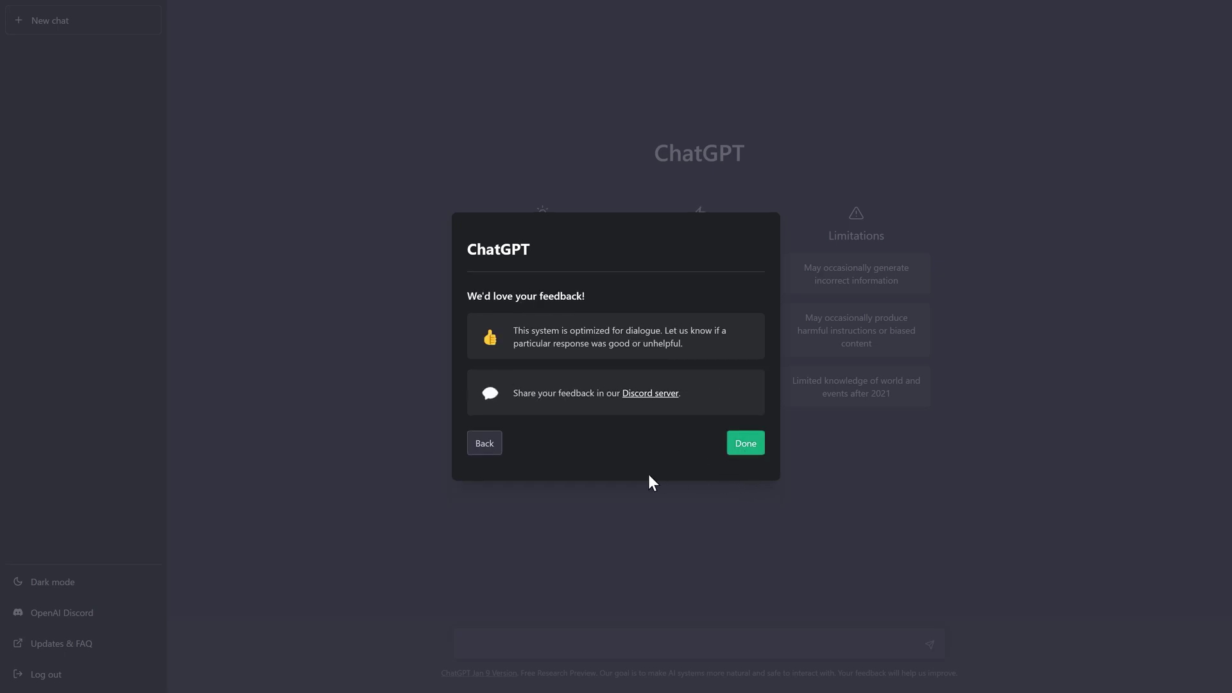
{"action": "left_click", "coordinate": [743, 450]}
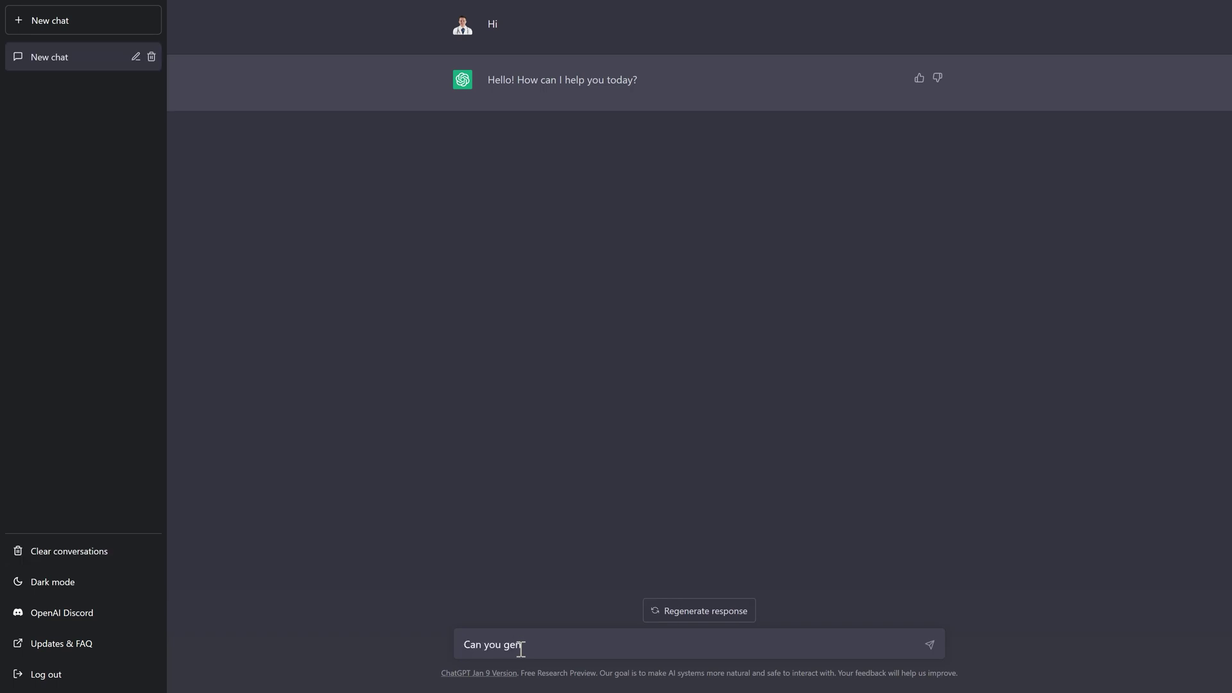
Ask ChatGPT for a good SEO text for a bride website
{"action": "type", "text": "a SEO tek"}
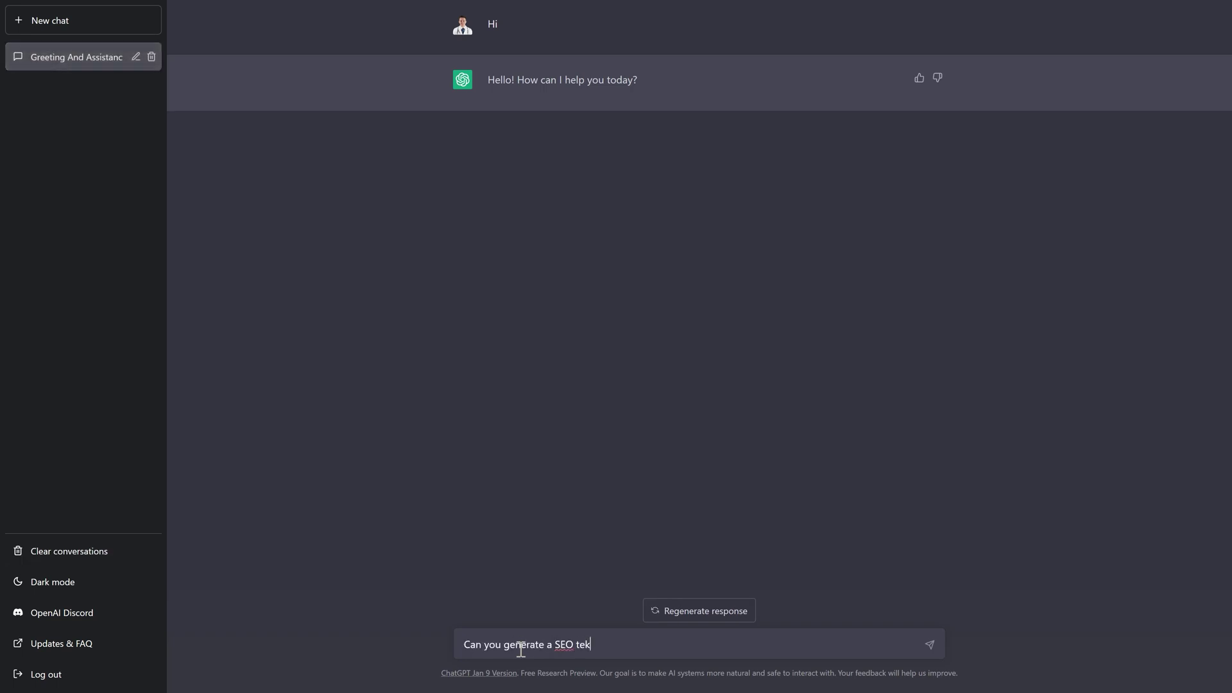
{"action": "type", "text": "st for me about a bride website"}
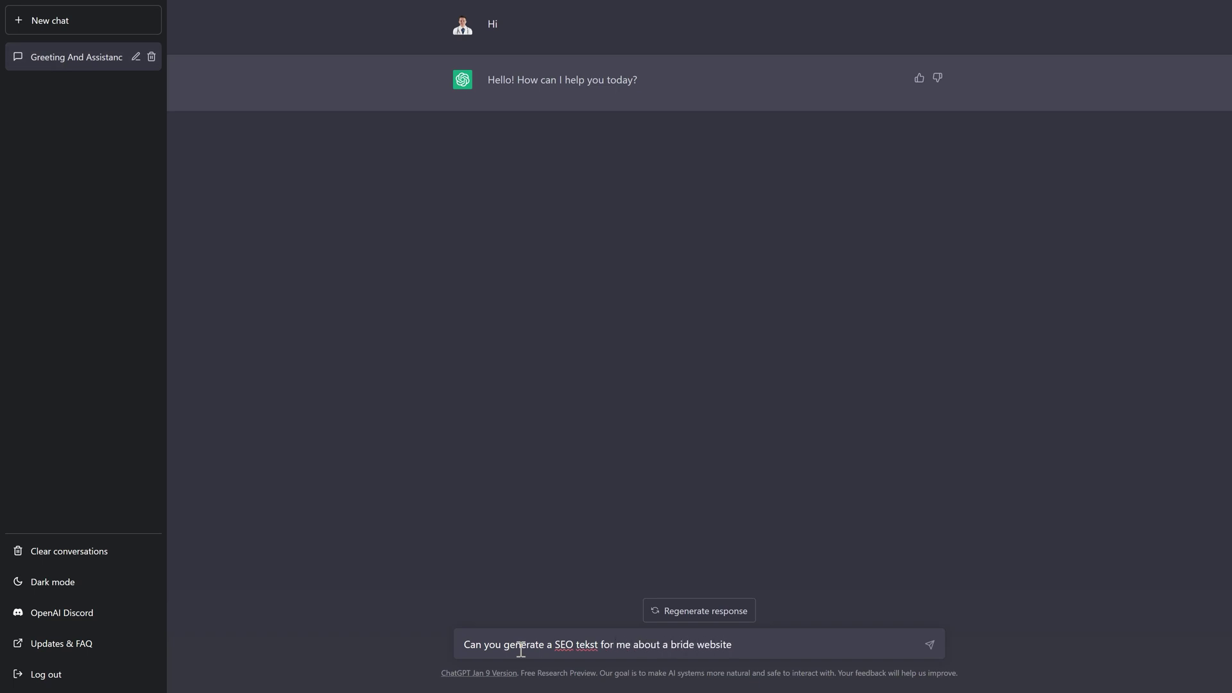
{"action": "left_click", "coordinate": [553, 645]}
{"action": "type", "text": "good"}
{"action": "key", "text": "End"}
{"action": "type", "text": "?"}
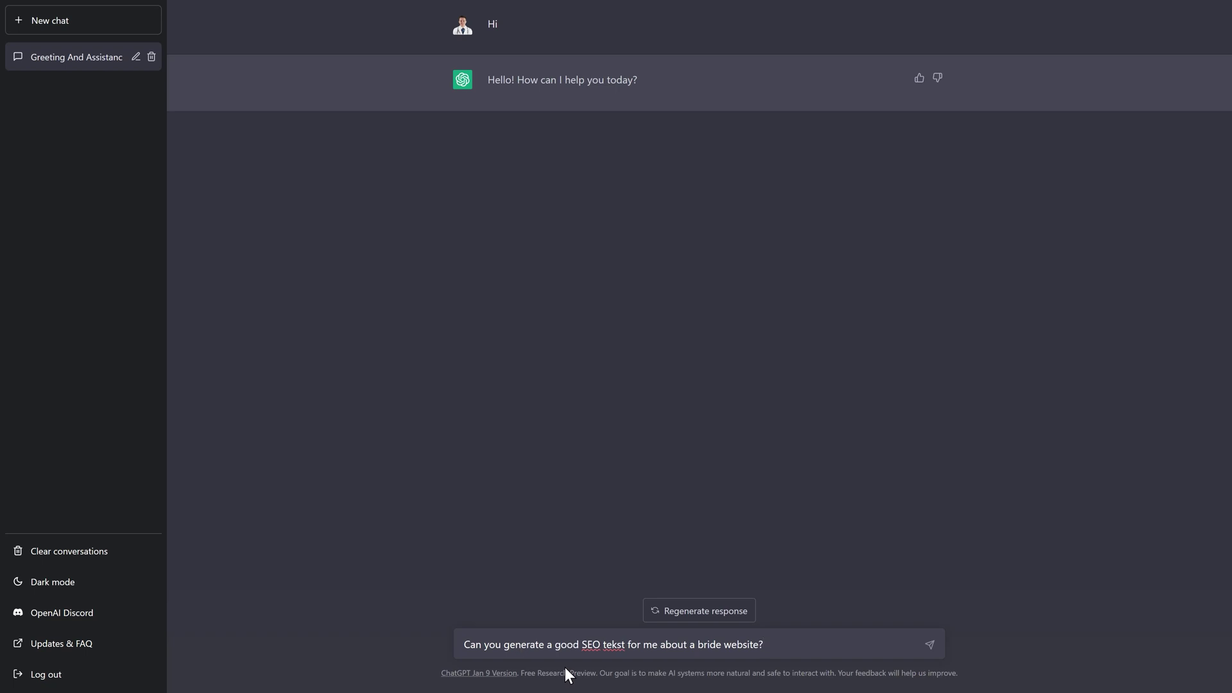
{"action": "key", "text": "Return"}
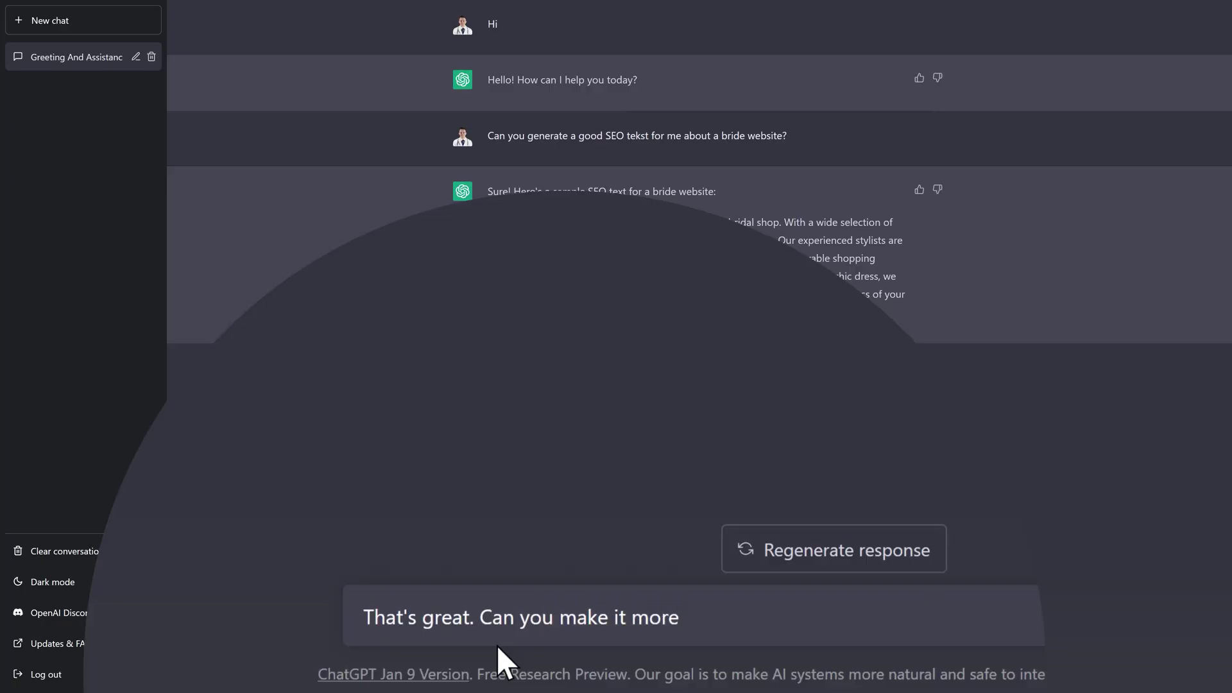
Ask for a more personal New York bridal-shop version, then begin the 650-word gown blog request
{"action": "type", "text": "personal and "}
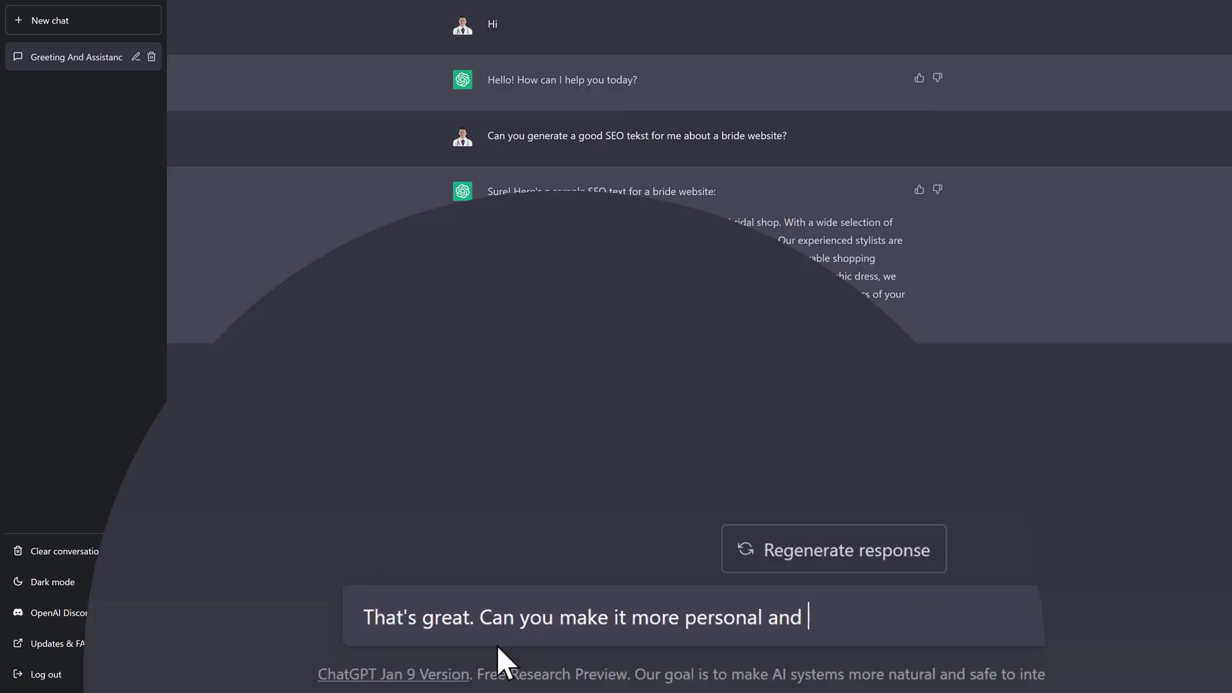
{"action": "type", "text": "about a shop in New York"}
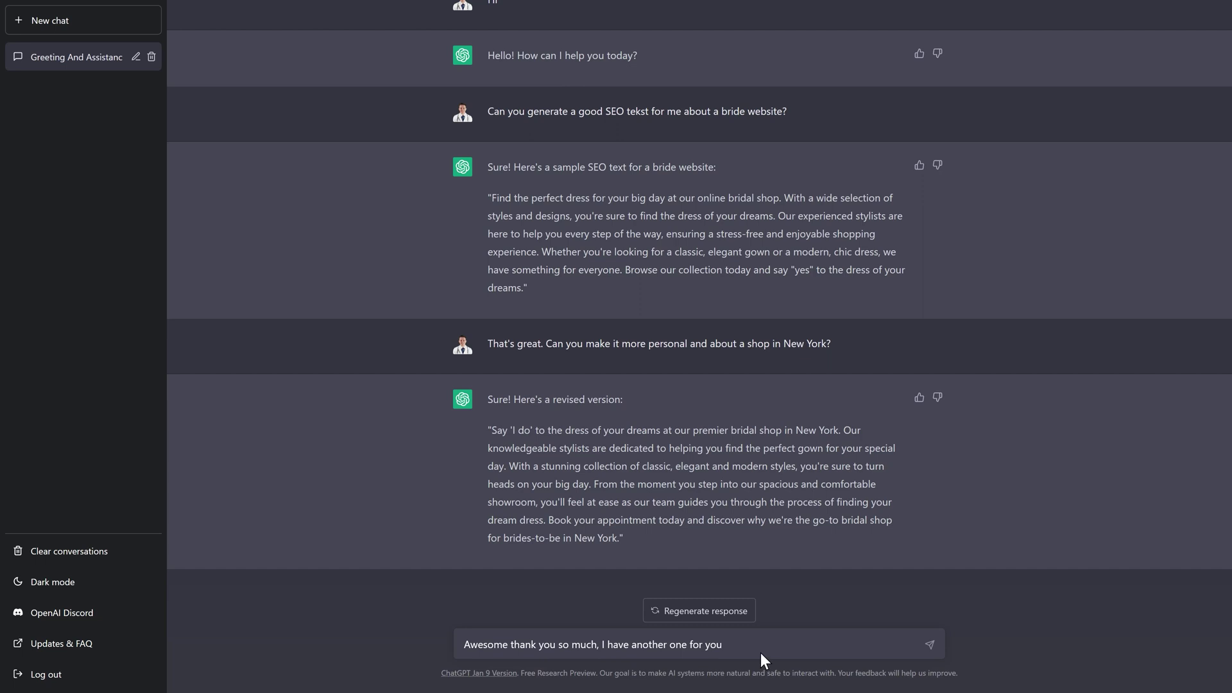
{"action": "type", "text": "if I ma"}
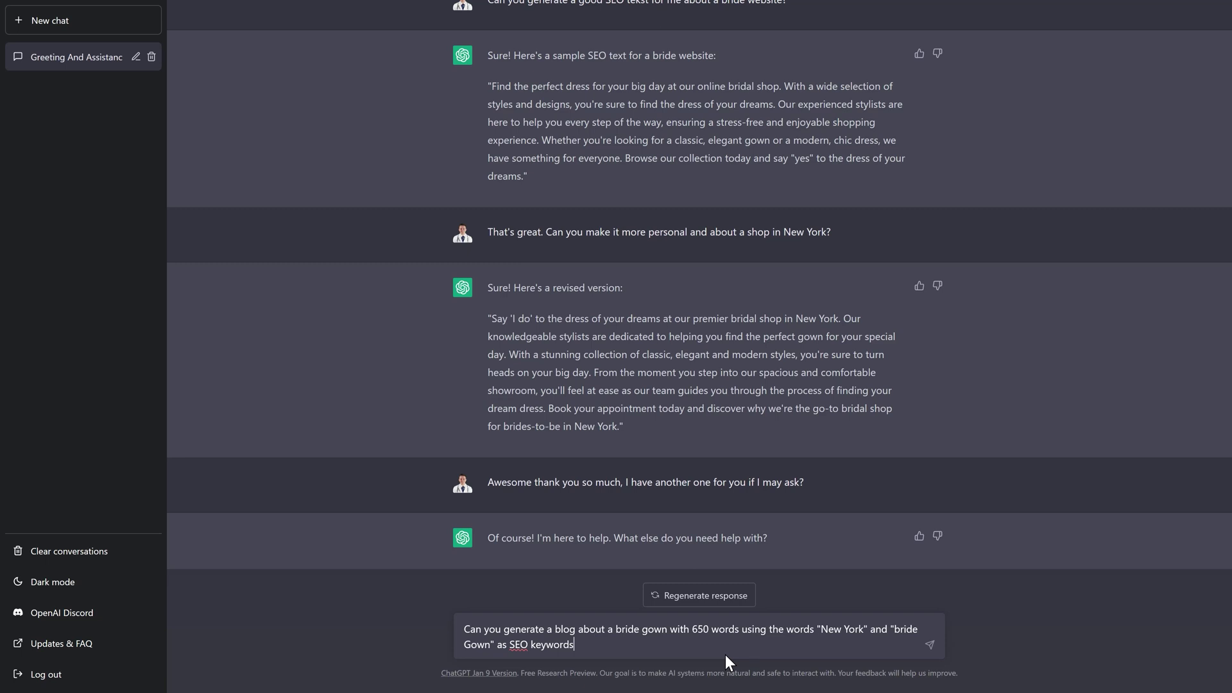
Finish the New York bride-gown blog prompt with a question mark and send it to ChatGPT
{"action": "type", "text": "?"}
{"action": "key", "text": "Return"}
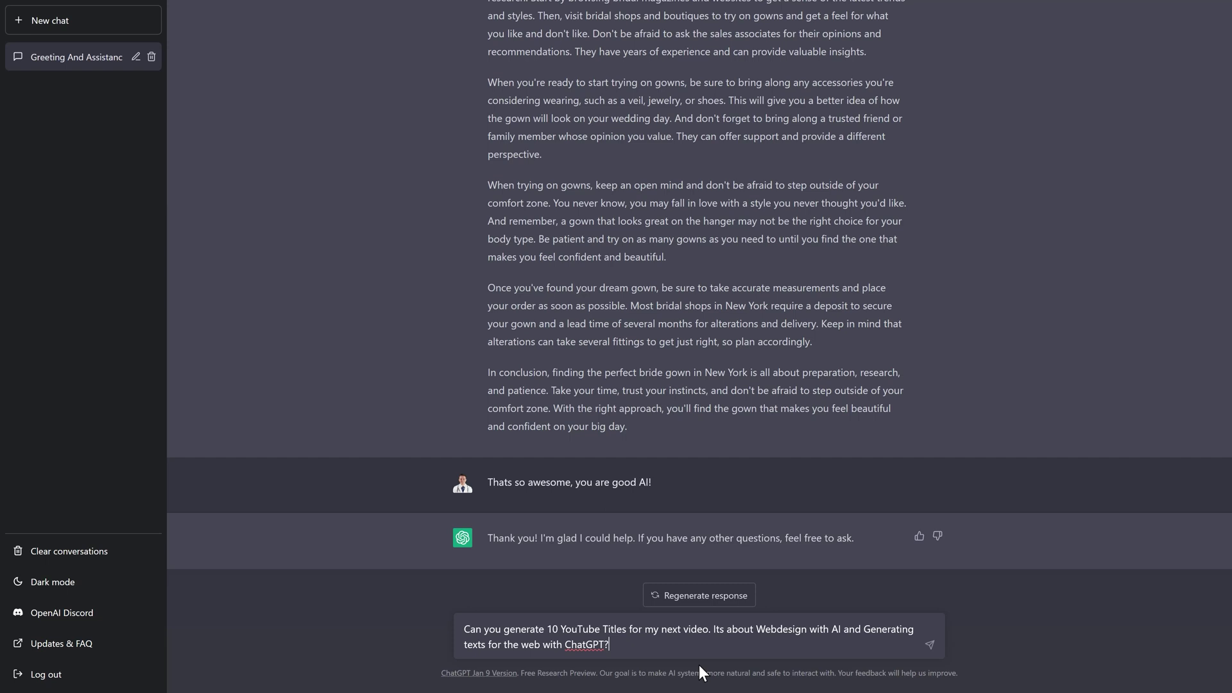
Send the request for 10 YouTube titles about AI web design and ChatGPT web texts
{"action": "key", "text": "Return"}
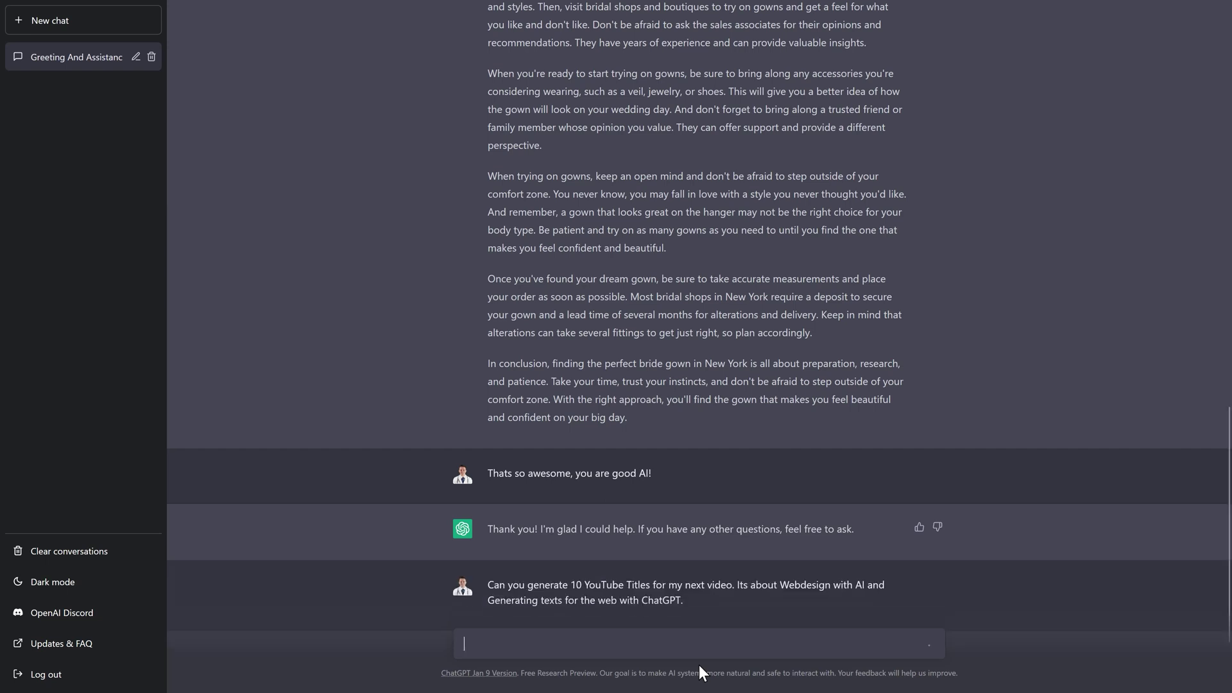